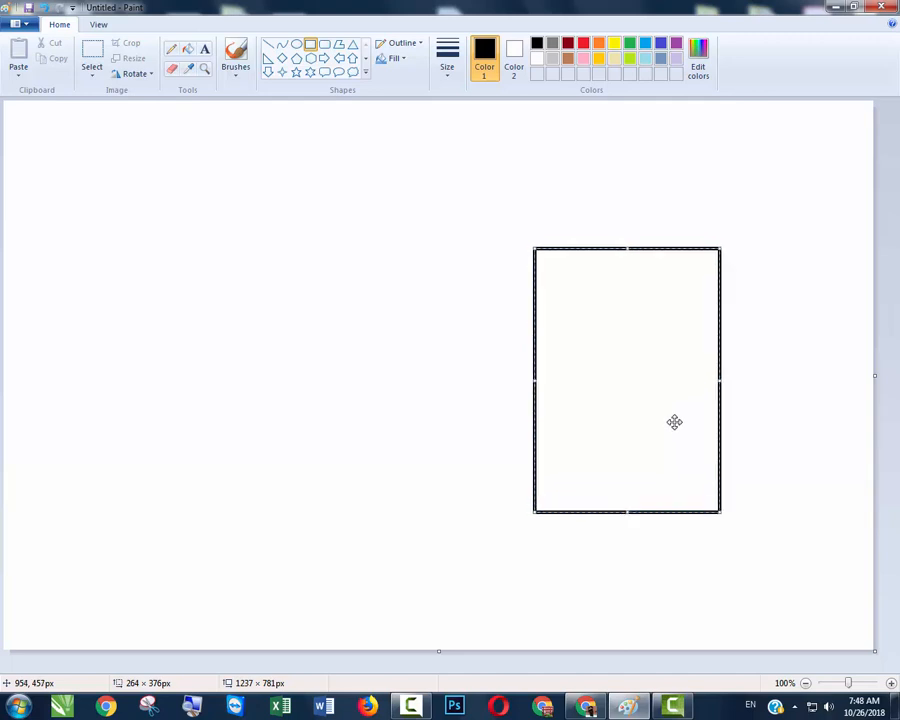
Draw a wide rectangle for the locomotive's boiler, adjoining the cab's left side and level with its base.
{"action": "left_click", "coordinate": [767, 349]}
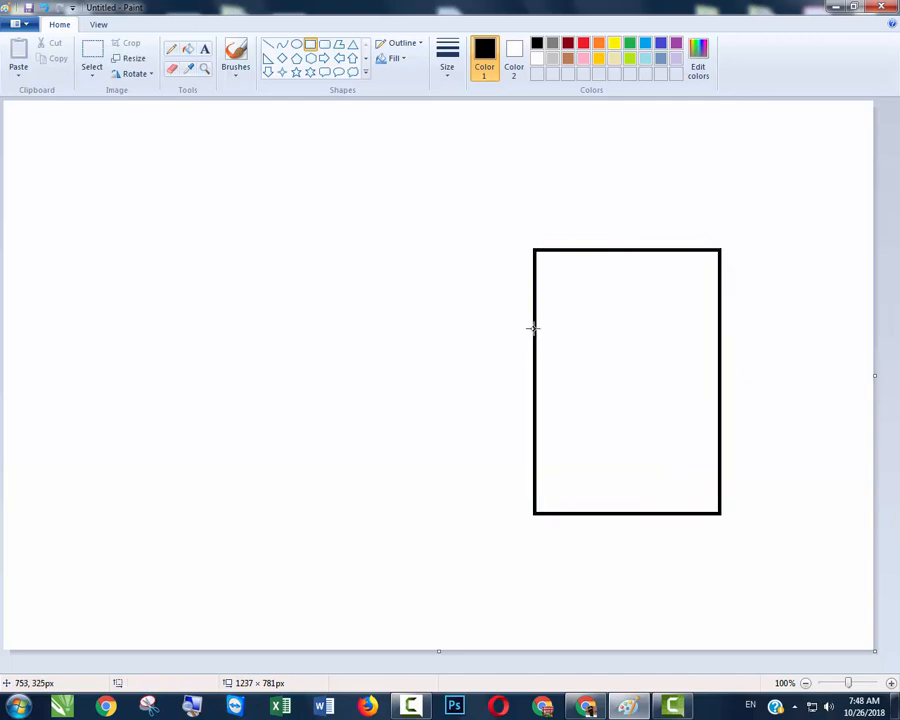
{"action": "left_click_drag", "start_coordinate": [533, 327], "coordinate": [298, 511]}
{"action": "left_click", "coordinate": [586, 402]}
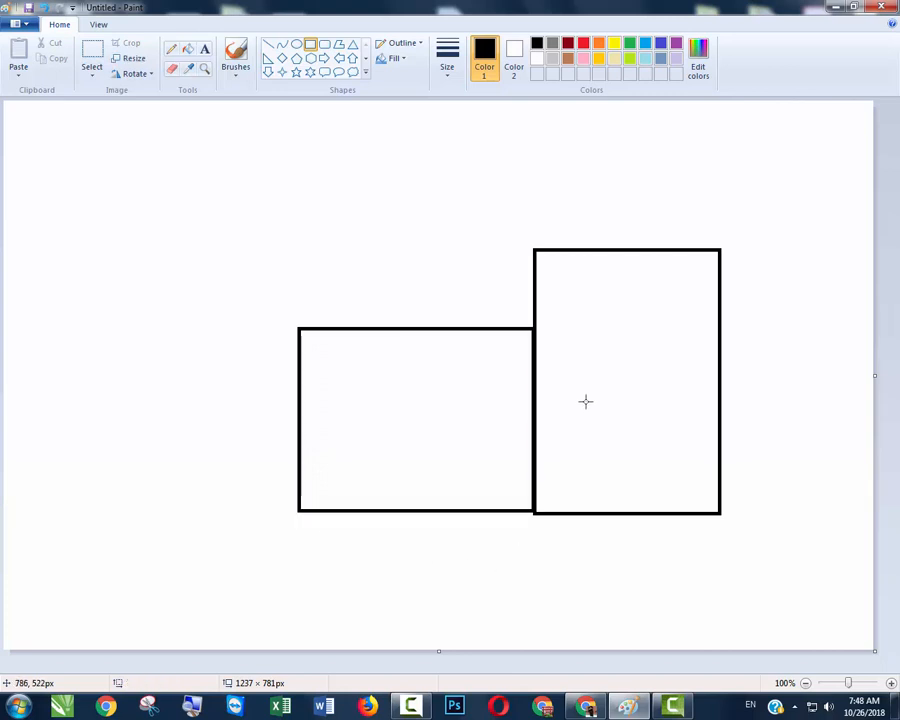
Draw a window rectangle of about 201 × 170 px in the cab's upper half and a thin overhanging roof rectangle above the cab.
{"action": "left_click_drag", "start_coordinate": [559, 273], "coordinate": [700, 386]}
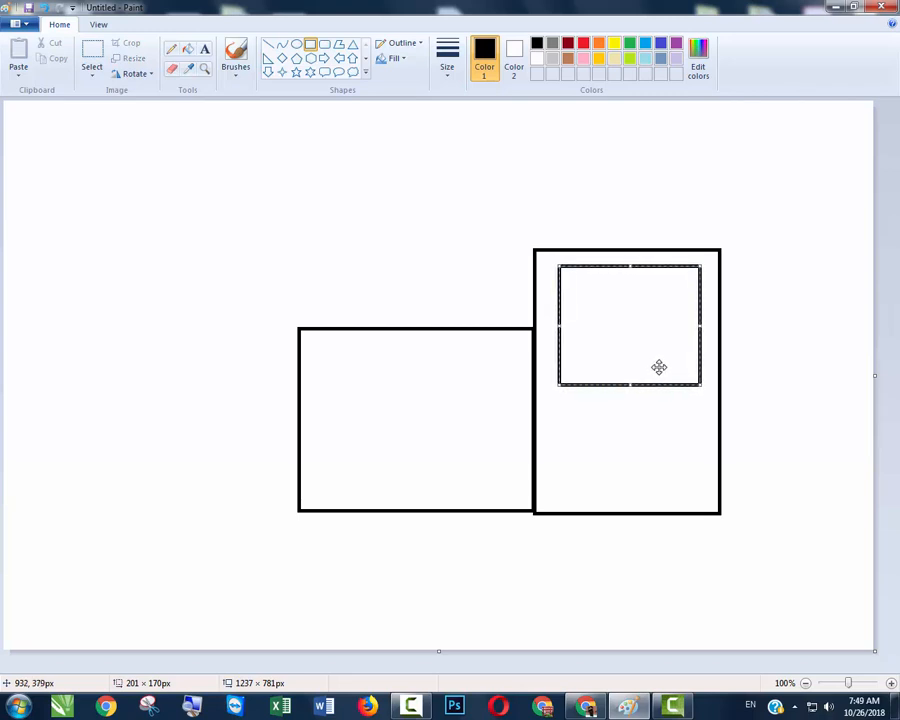
{"action": "left_click", "coordinate": [756, 346]}
{"action": "left_click_drag", "start_coordinate": [518, 233], "coordinate": [727, 247]}
{"action": "left_click", "coordinate": [788, 273]}
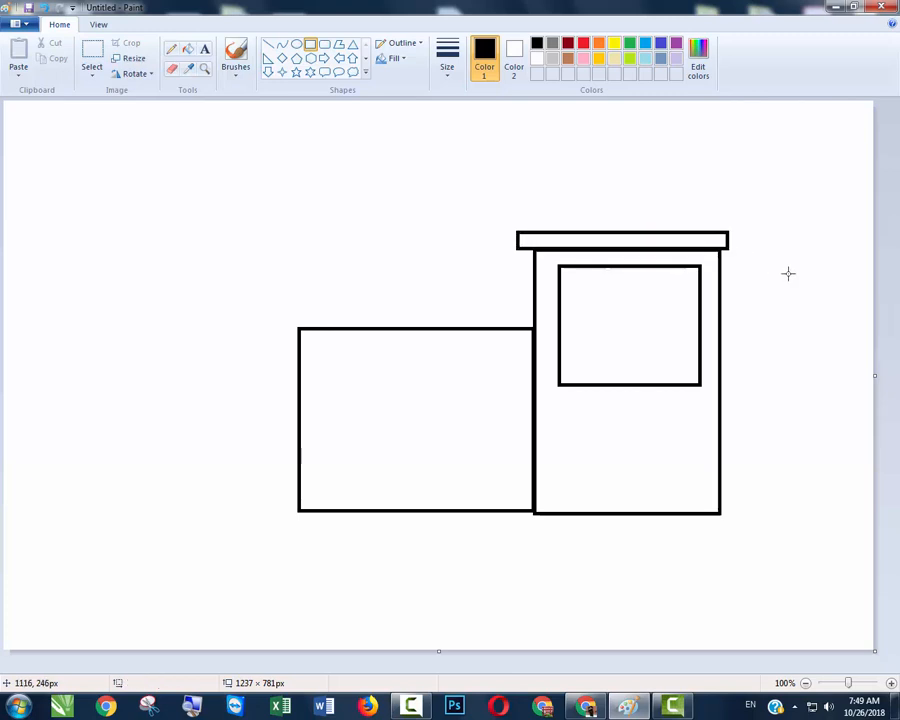
With solid color fill, draw a chimney rectangle of about 37 × 67 px and two smaller ones of about 18 × 37 px on the boiler.
{"action": "left_click", "coordinate": [398, 60]}
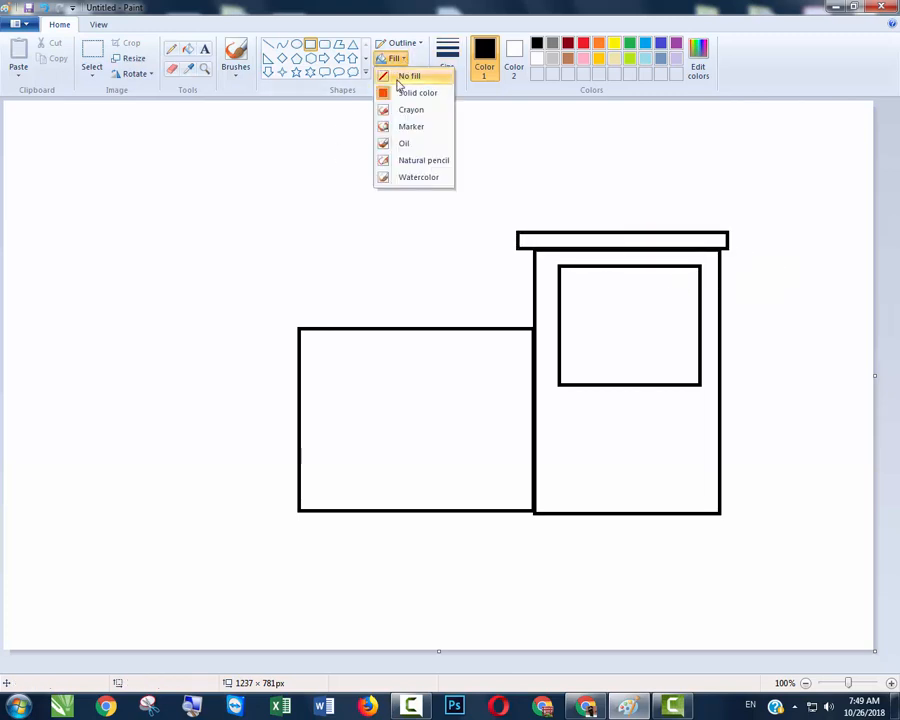
{"action": "left_click", "coordinate": [400, 91]}
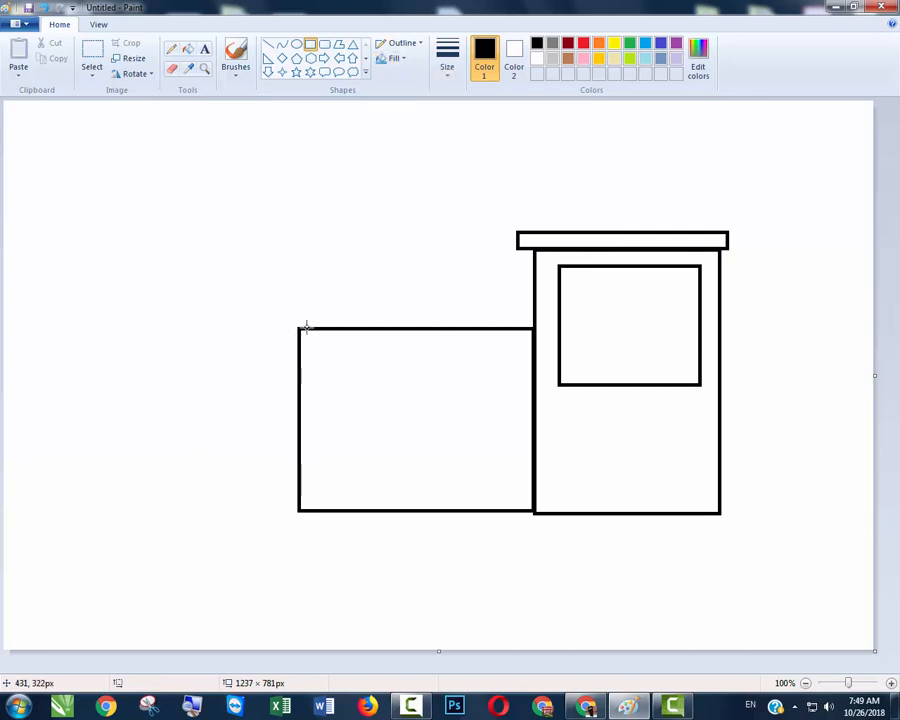
{"action": "mouse_move", "coordinate": [306, 326]}
{"action": "left_mouse_down"}
{"action": "mouse_move", "coordinate": [335, 296]}
{"action": "mouse_move", "coordinate": [332, 281]}
{"action": "left_mouse_up"}
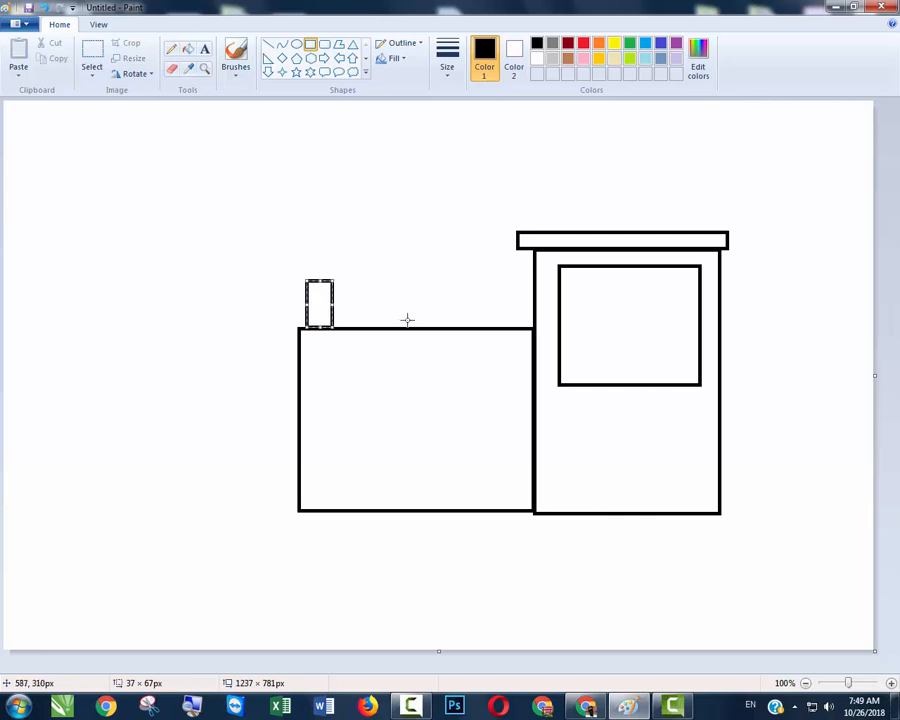
{"action": "left_click_drag", "start_coordinate": [404, 327], "coordinate": [410, 302]}
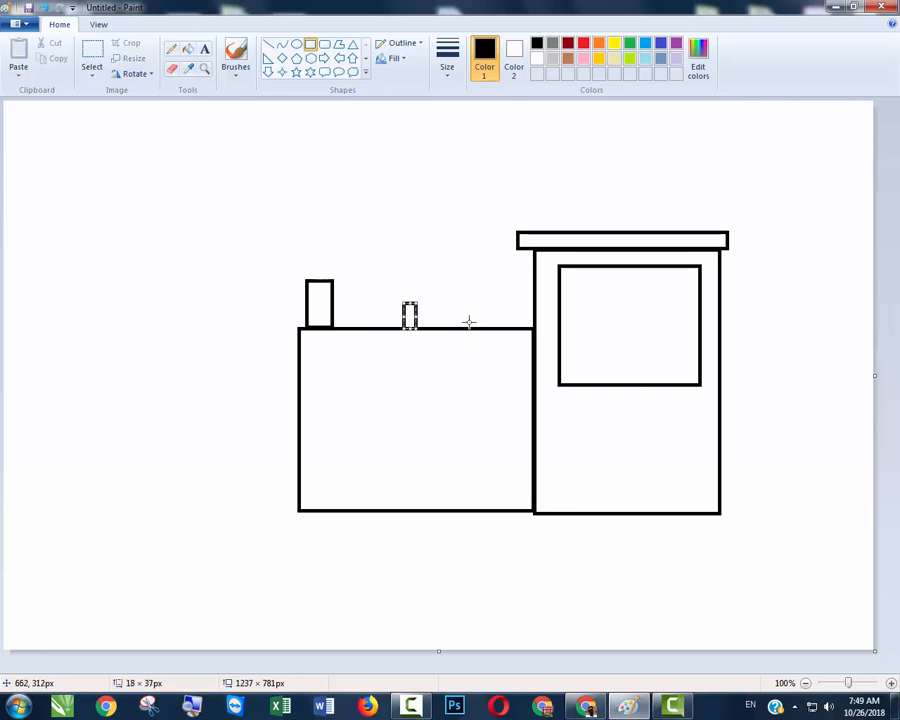
{"action": "left_click_drag", "start_coordinate": [469, 326], "coordinate": [481, 302]}
{"action": "left_click", "coordinate": [806, 406]}
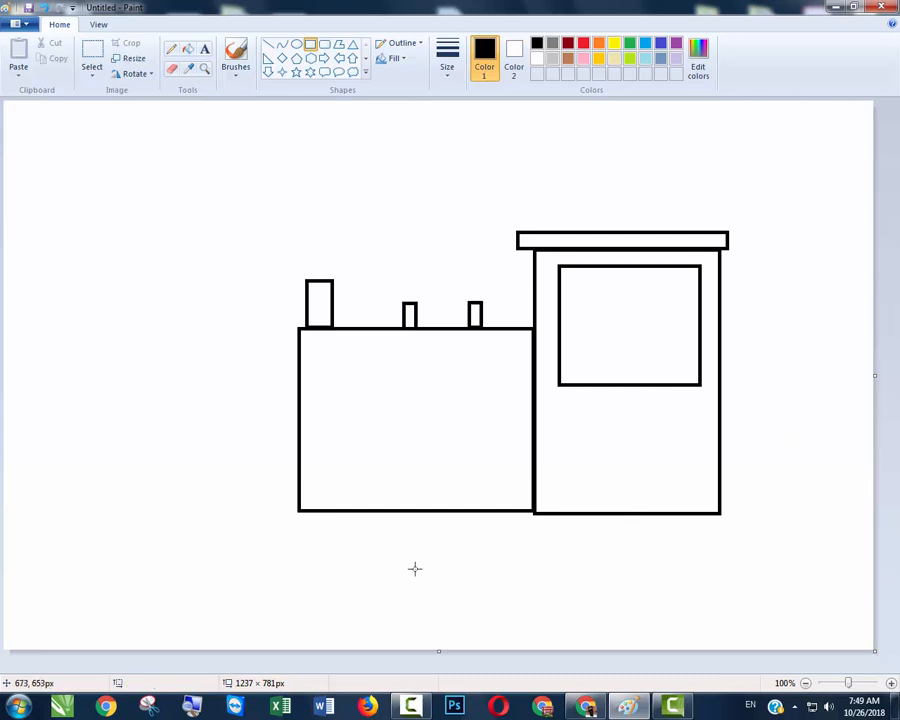
Draw a circular wheel of about 204 × 204 px and centre it on the cab's lower edge.
{"action": "left_click", "coordinate": [296, 45]}
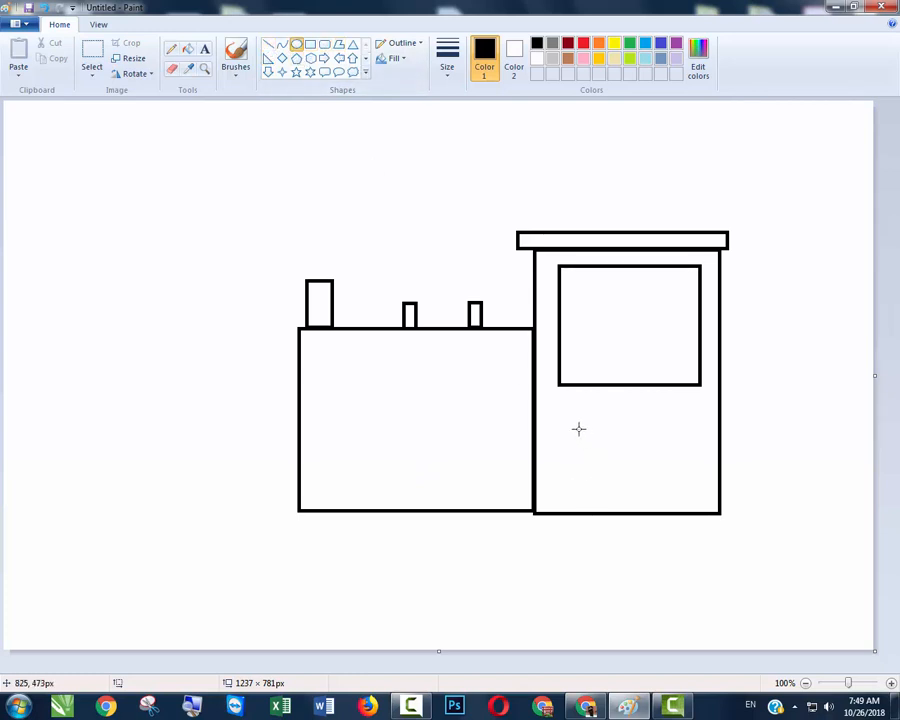
{"action": "left_click_drag", "start_coordinate": [568, 423], "coordinate": [708, 680]}
{"action": "left_click_drag", "start_coordinate": [640, 499], "coordinate": [633, 517]}
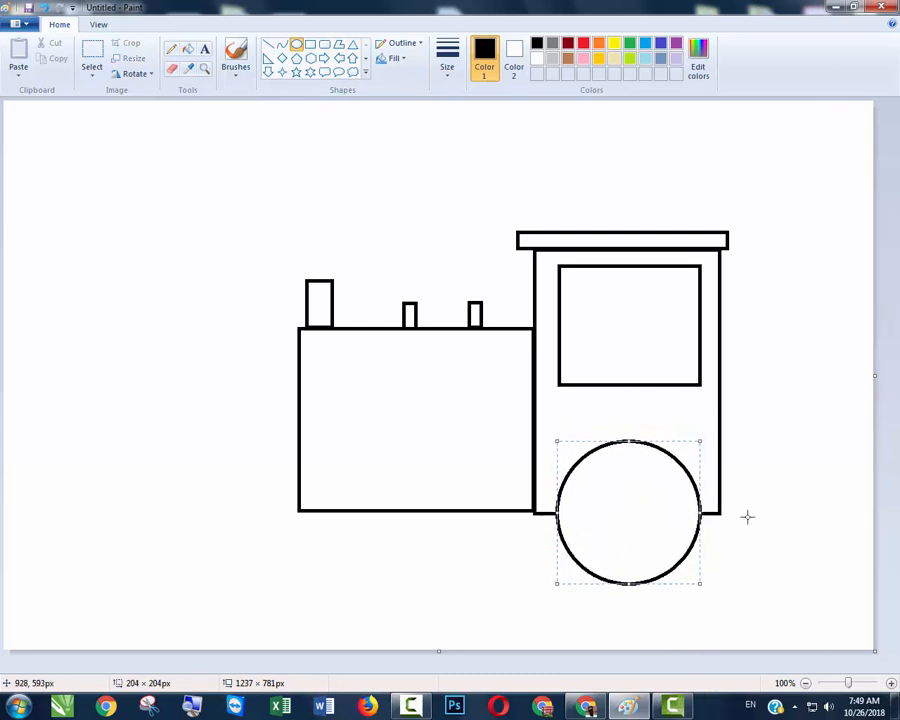
{"action": "left_click", "coordinate": [817, 558]}
Draw a circular front wheel of about 143 × 143 px and position it on the boiler's lower edge near its front.
{"action": "key", "text": "ctrl+v"}
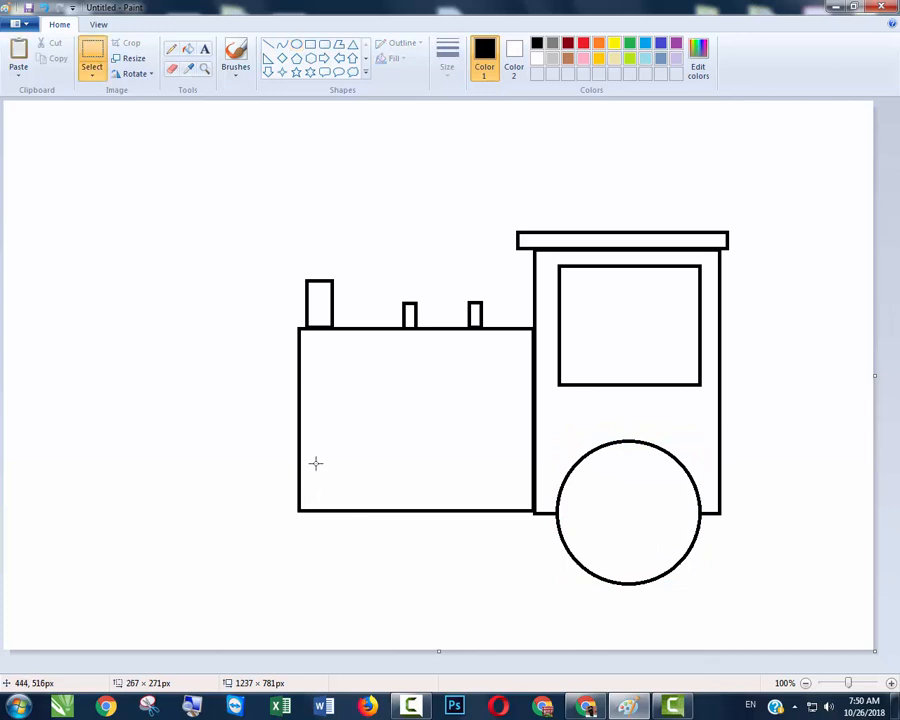
{"action": "left_click_drag", "start_coordinate": [315, 463], "coordinate": [366, 572]}
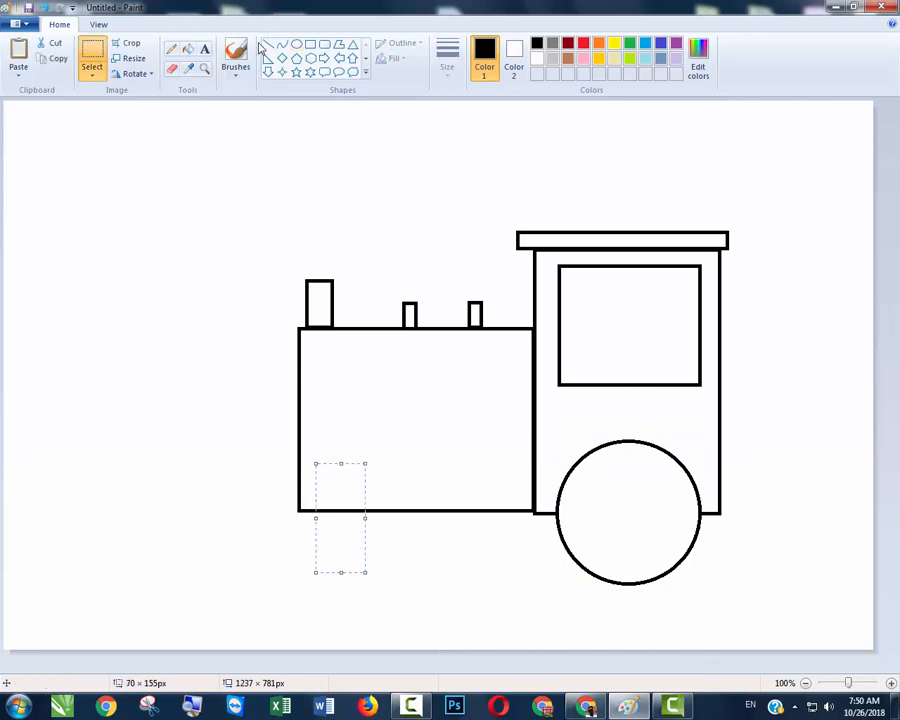
{"action": "left_click", "coordinate": [296, 44]}
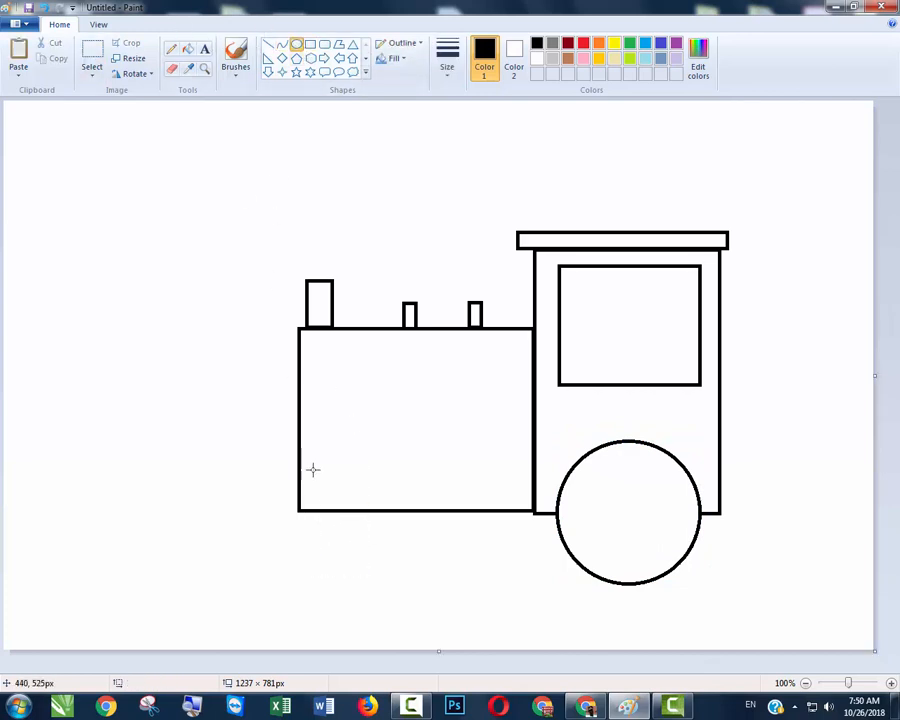
{"action": "left_click_drag", "start_coordinate": [313, 469], "coordinate": [415, 665]}
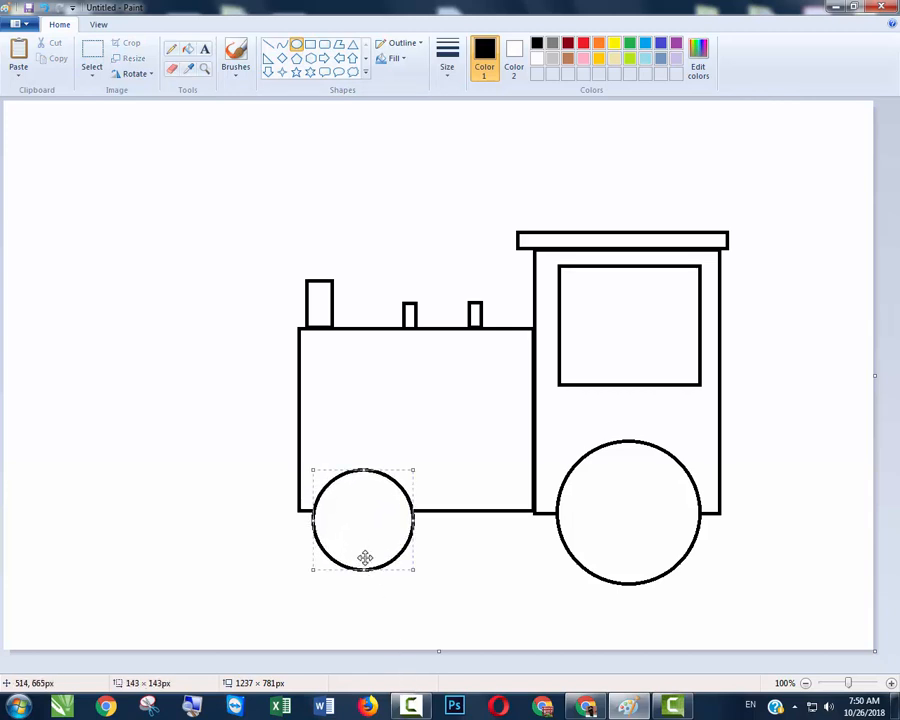
{"action": "mouse_move", "coordinate": [365, 557]}
{"action": "left_mouse_down"}
{"action": "mouse_move", "coordinate": [359, 548]}
{"action": "mouse_move", "coordinate": [368, 553]}
{"action": "left_mouse_up"}
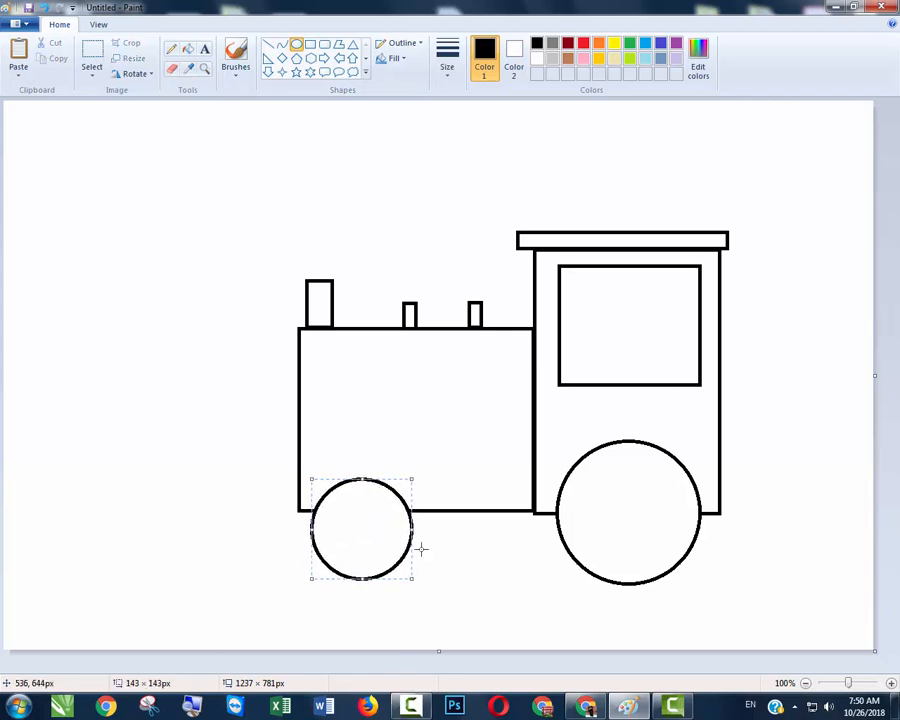
{"action": "left_click", "coordinate": [438, 539]}
Draw a second small wheel, resize it to about 145 × 149 px and place it between the front wheel and the cab wheel.
{"action": "left_click_drag", "start_coordinate": [421, 481], "coordinate": [272, 576]}
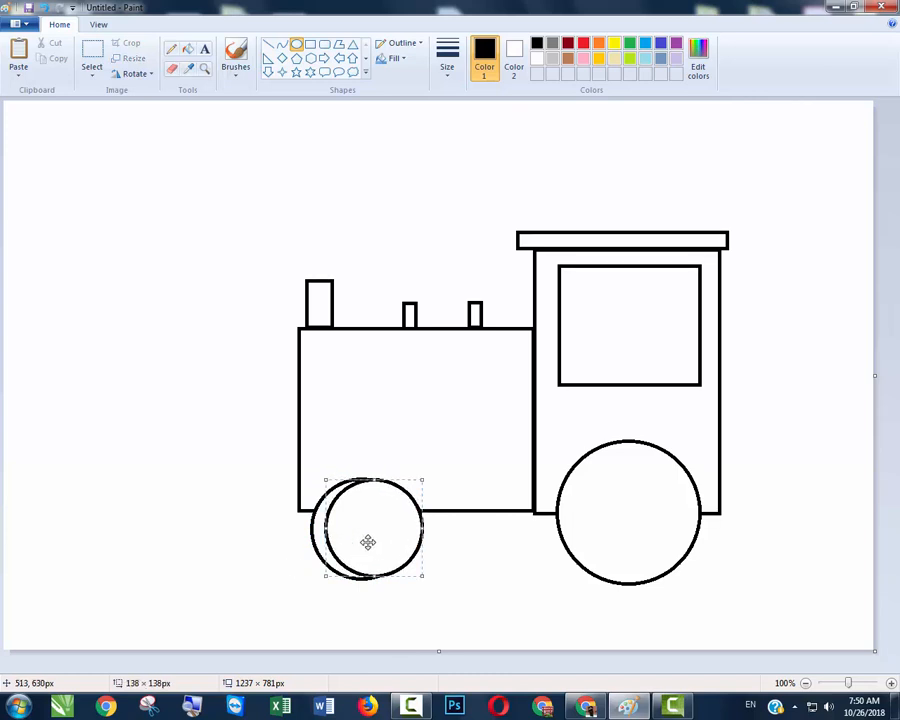
{"action": "left_click_drag", "start_coordinate": [367, 538], "coordinate": [356, 543]}
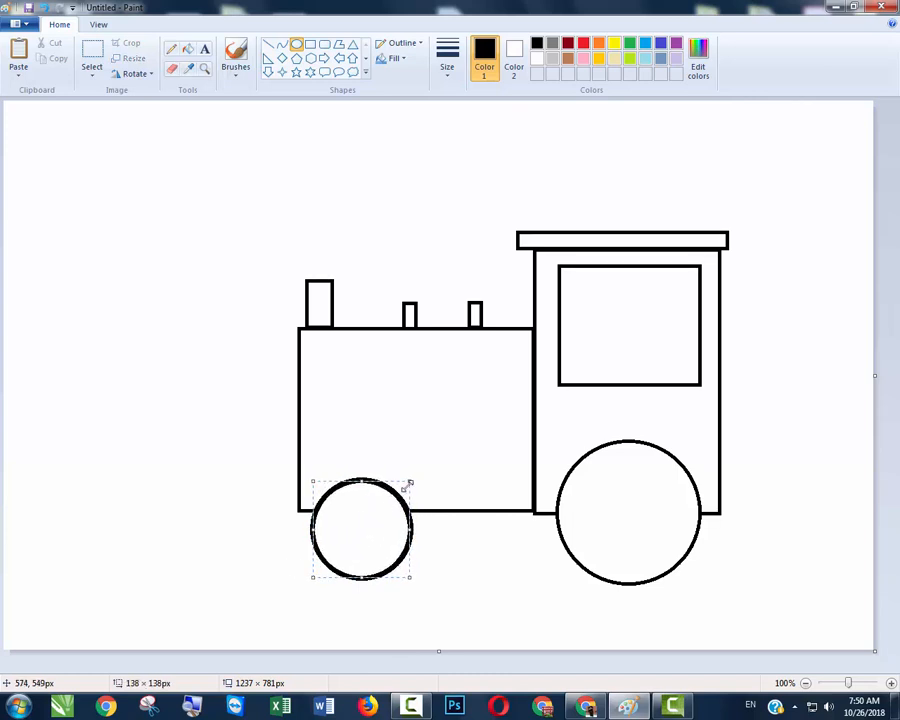
{"action": "left_click_drag", "start_coordinate": [410, 482], "coordinate": [414, 477]}
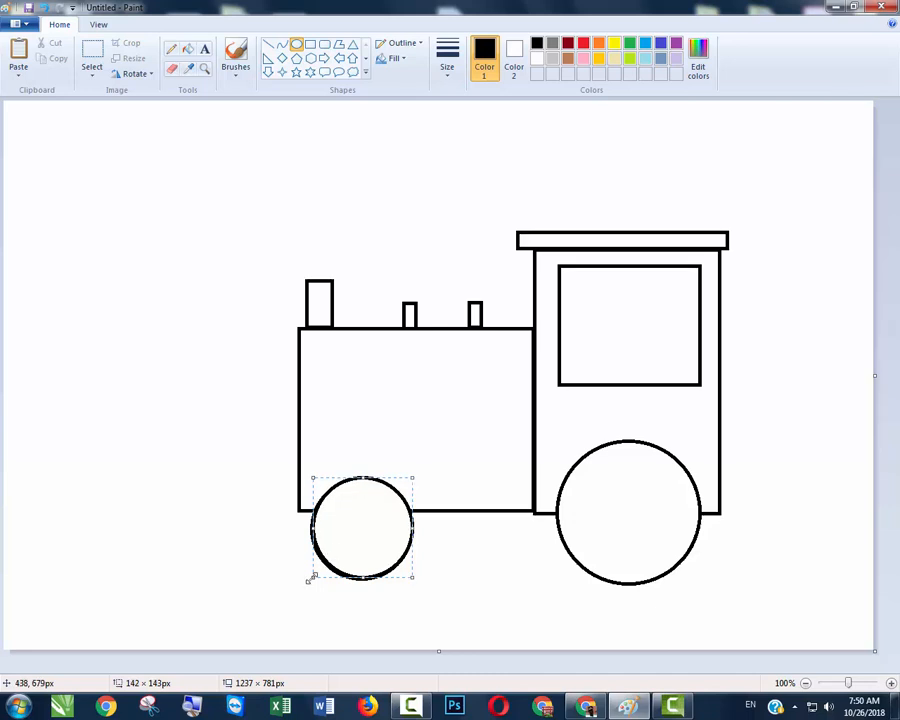
{"action": "left_click_drag", "start_coordinate": [310, 579], "coordinate": [311, 579]}
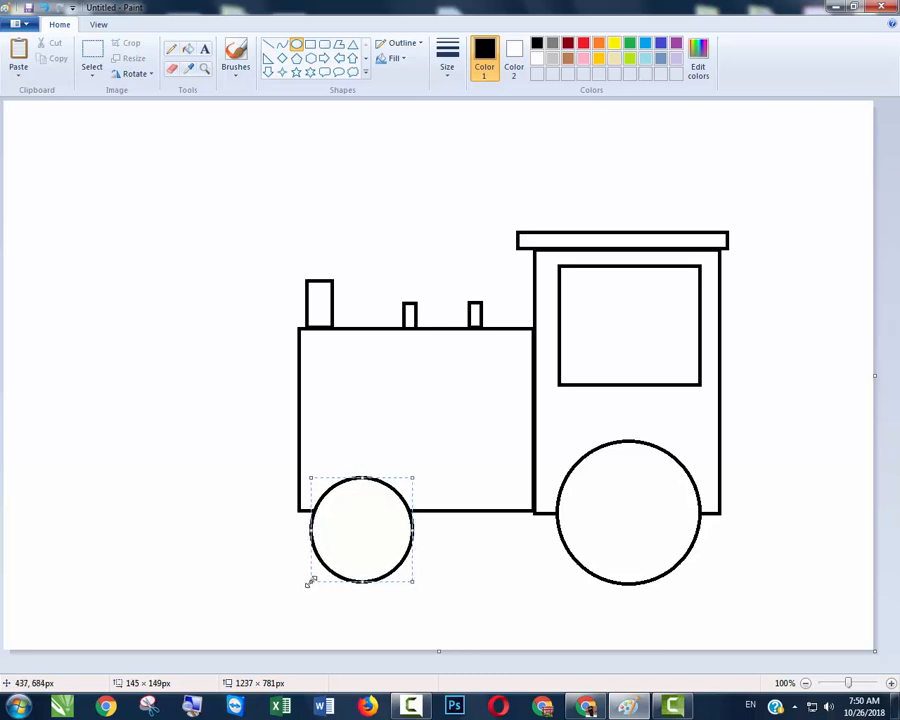
{"action": "left_click_drag", "start_coordinate": [400, 535], "coordinate": [470, 540]}
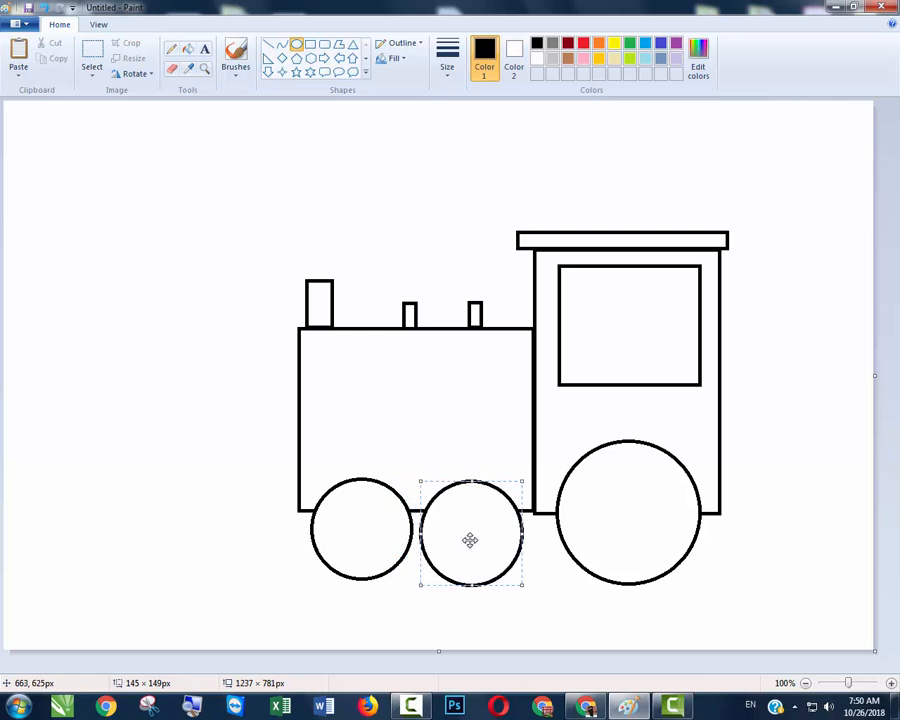
{"action": "left_click", "coordinate": [204, 623]}
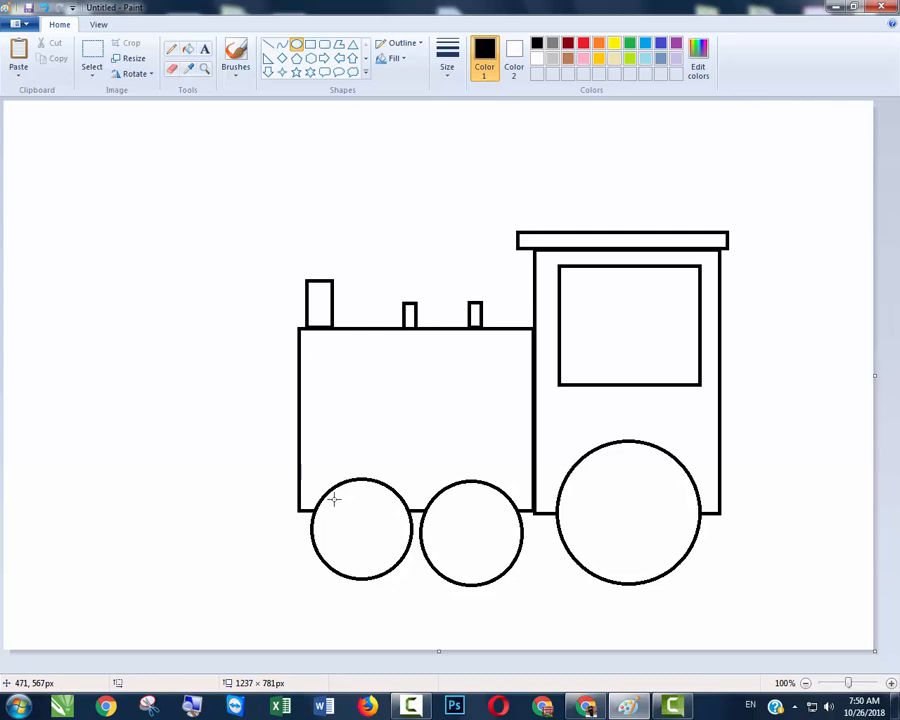
Draw centred inner circles of about 98 px in the front wheel and about 112 px in the middle wheel.
{"action": "left_click_drag", "start_coordinate": [331, 498], "coordinate": [397, 608]}
{"action": "left_click_drag", "start_coordinate": [370, 543], "coordinate": [367, 539]}
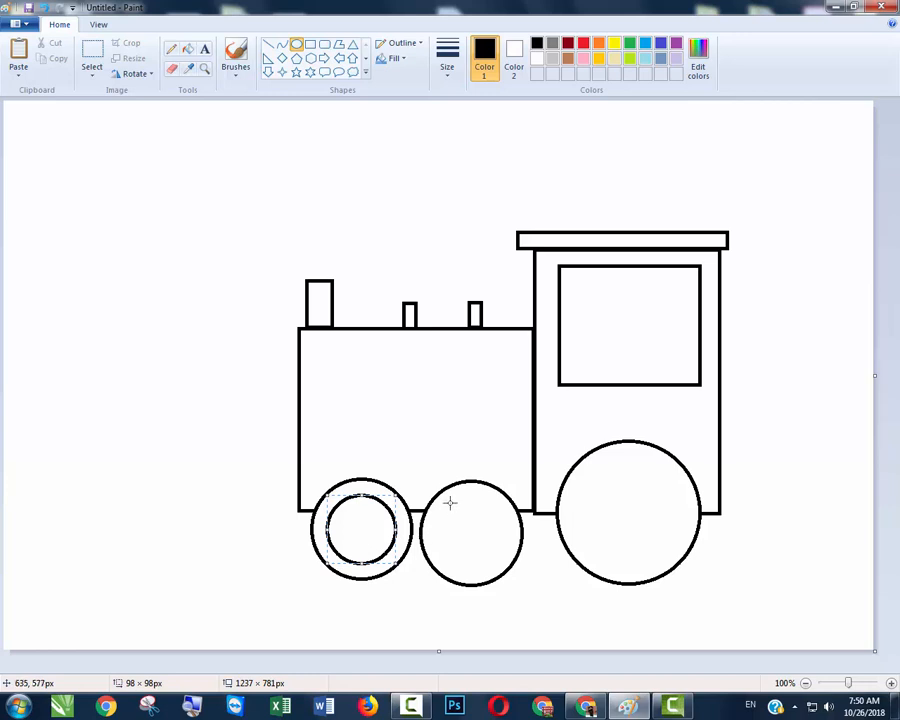
{"action": "left_click_drag", "start_coordinate": [447, 499], "coordinate": [526, 645]}
{"action": "left_click_drag", "start_coordinate": [498, 536], "coordinate": [476, 527]}
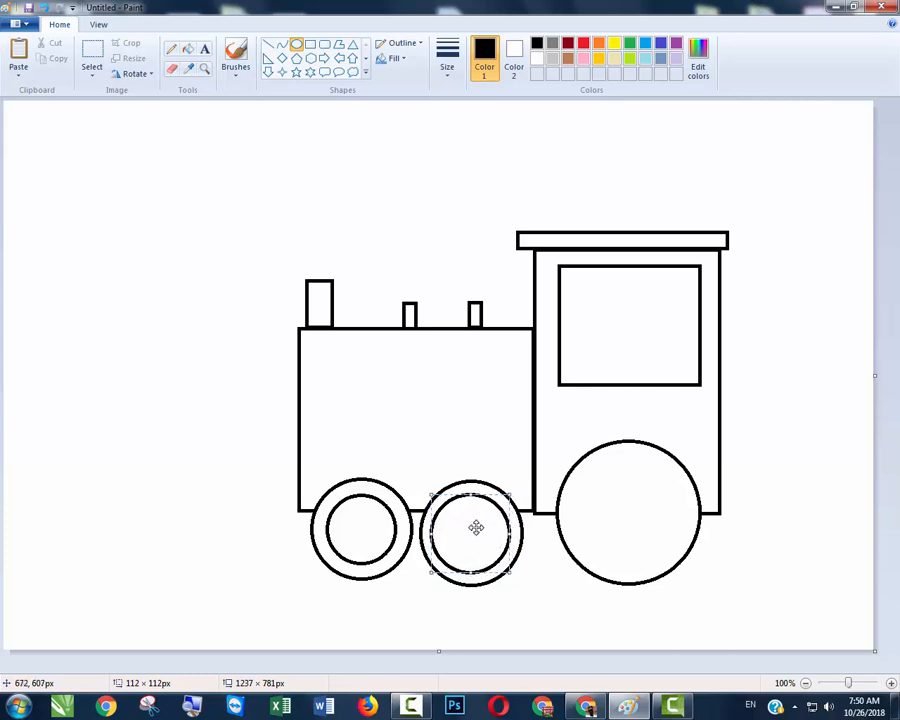
{"action": "left_click", "coordinate": [545, 607]}
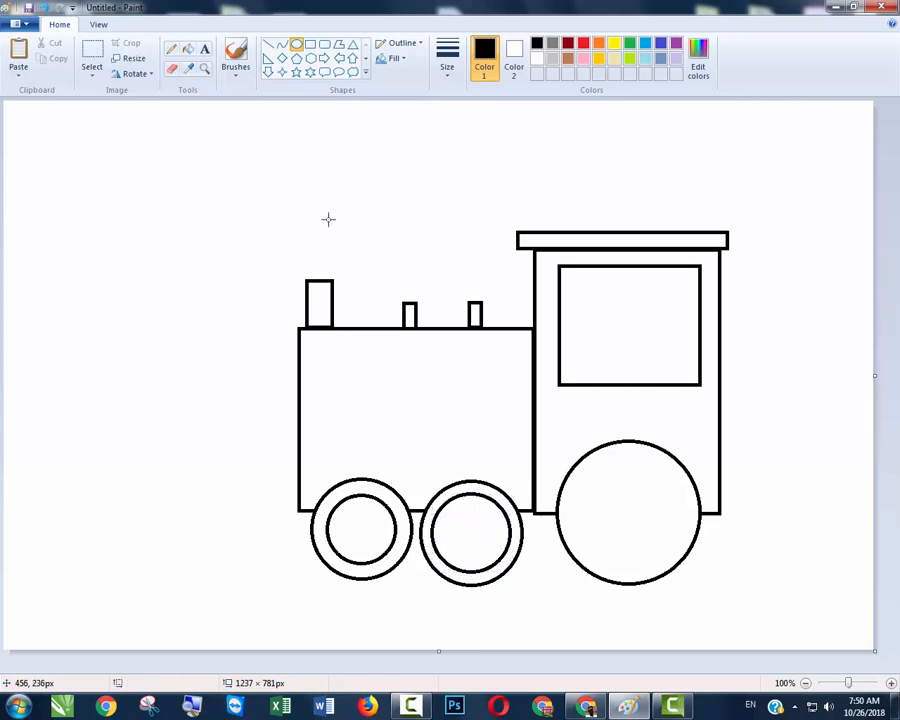
Draw a thin connecting rod rectangle of about 173 × 19 px between the centres of the two small wheels.
{"action": "left_click", "coordinate": [310, 44]}
{"action": "left_click_drag", "start_coordinate": [358, 519], "coordinate": [481, 531]}
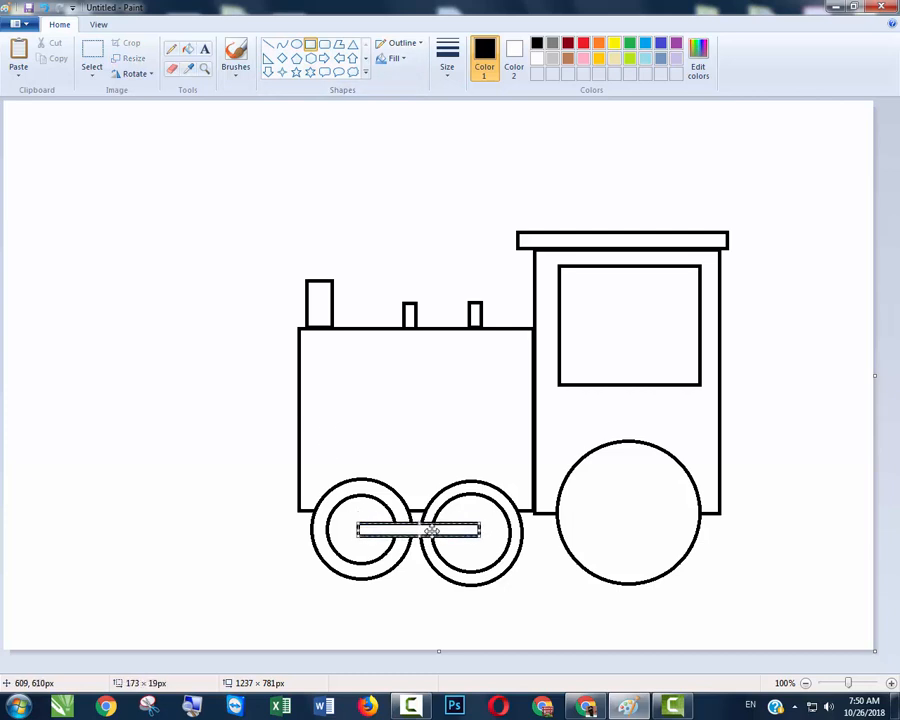
{"action": "left_click", "coordinate": [549, 616]}
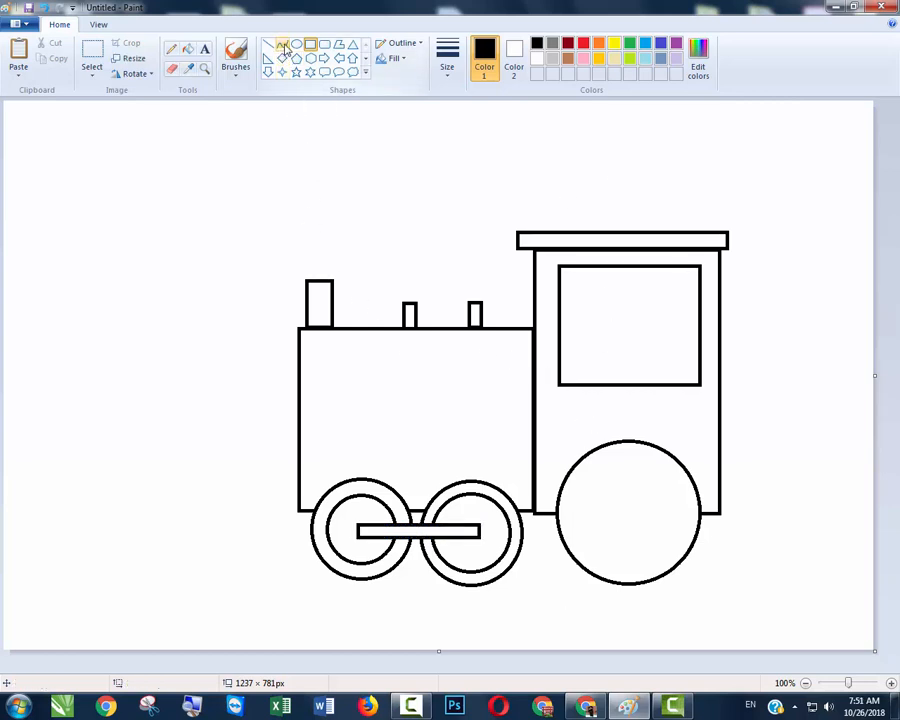
Draw a funnel-shaped polygon of about 93 × 30 px, widening upward, on top of the front chimney.
{"action": "left_click", "coordinate": [340, 46]}
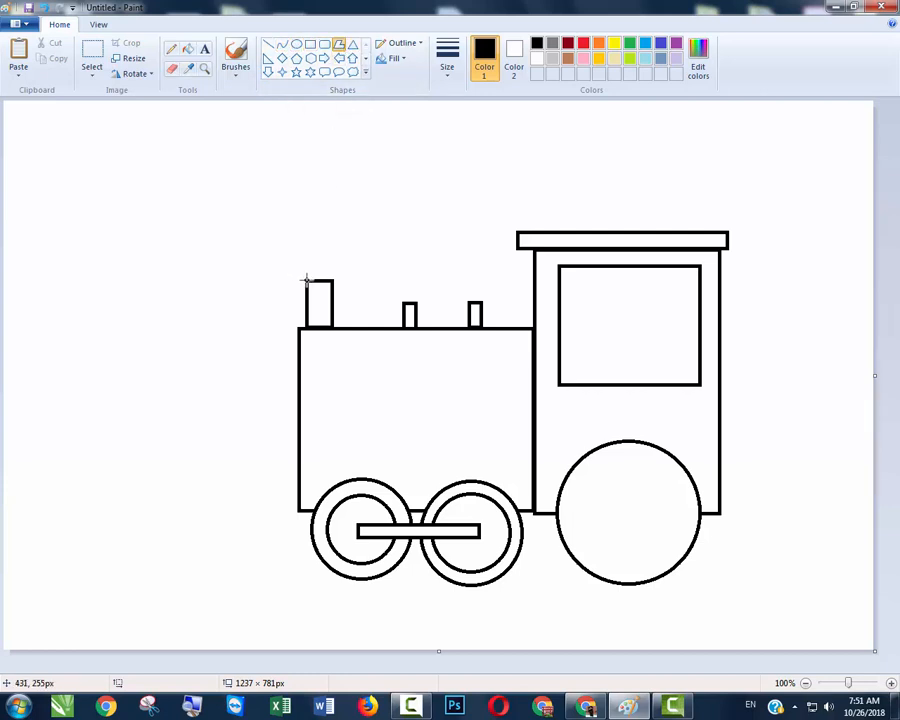
{"action": "left_click_drag", "start_coordinate": [306, 280], "coordinate": [290, 260]}
{"action": "left_click", "coordinate": [349, 253]}
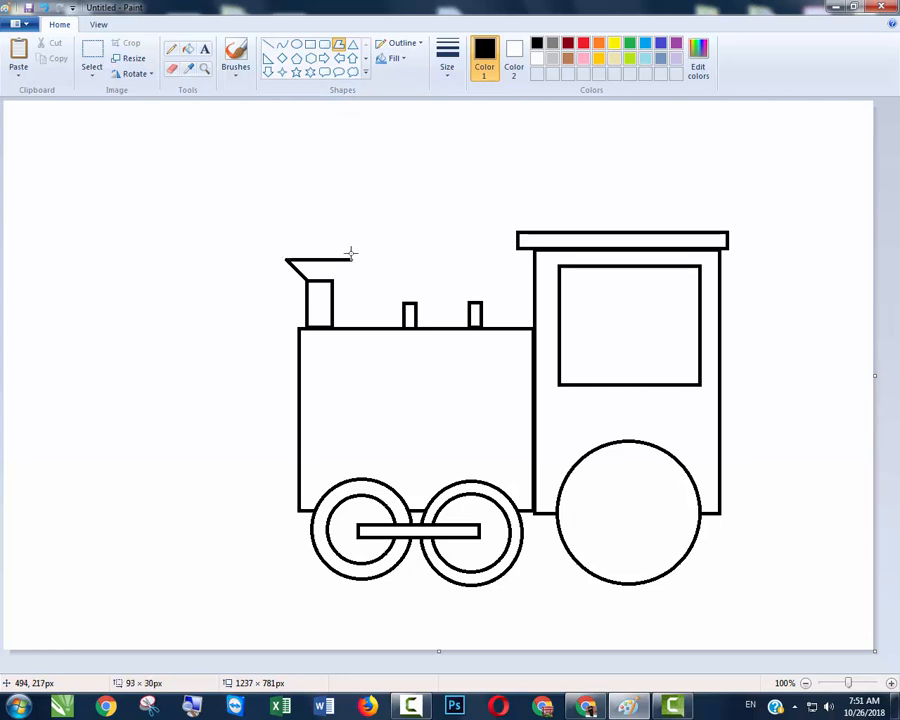
{"action": "double_click", "coordinate": [331, 279]}
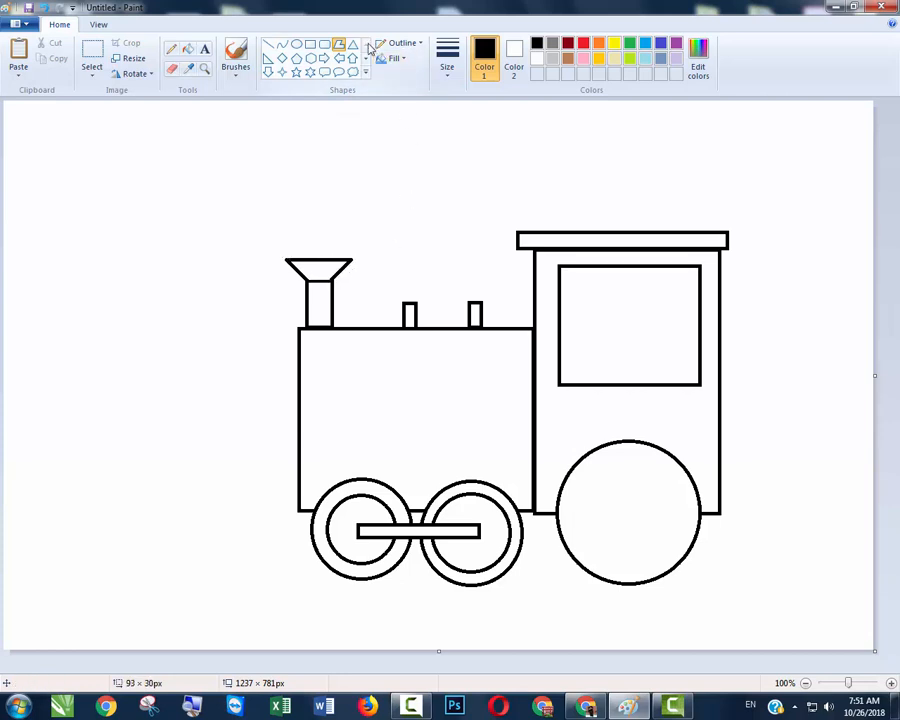
Draw small triangular caps on top of the two short chimneys.
{"action": "left_click", "coordinate": [352, 44]}
{"action": "left_click_drag", "start_coordinate": [400, 304], "coordinate": [502, 282]}
{"action": "left_click", "coordinate": [226, 381]}
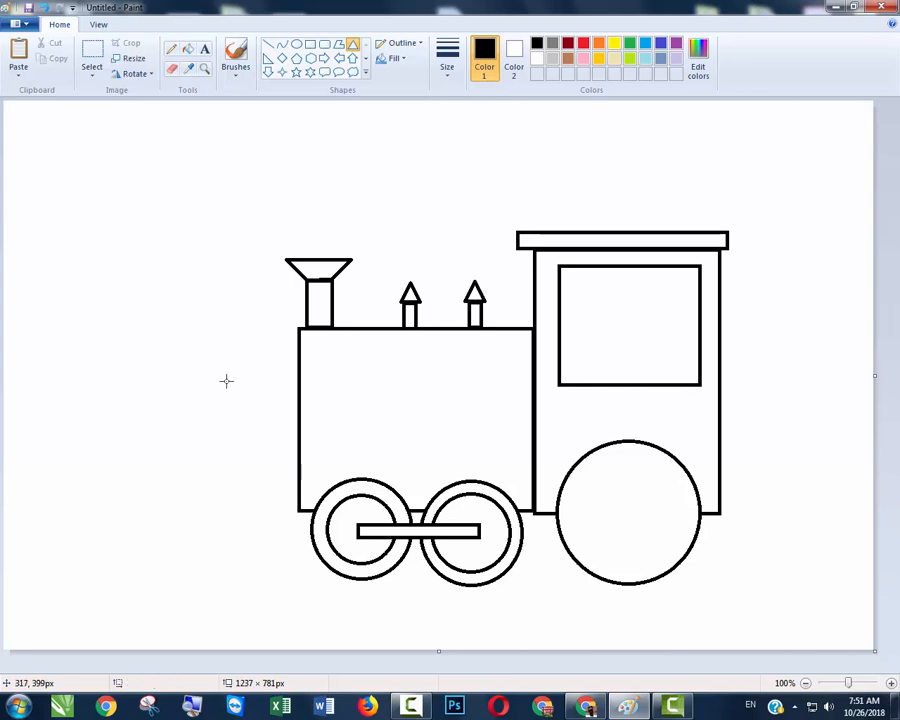
Draw a curve bulging forward from the boiler's upper front corner, about 73 × 98 px, as the locomotive's nose.
{"action": "left_click", "coordinate": [282, 44]}
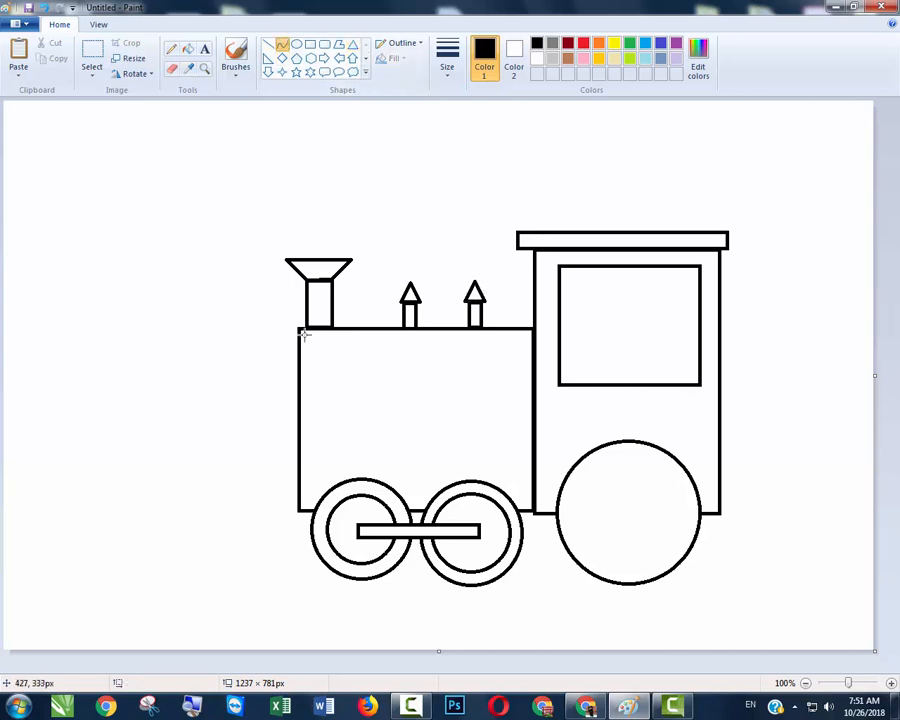
{"action": "left_click_drag", "start_coordinate": [298, 328], "coordinate": [249, 386]}
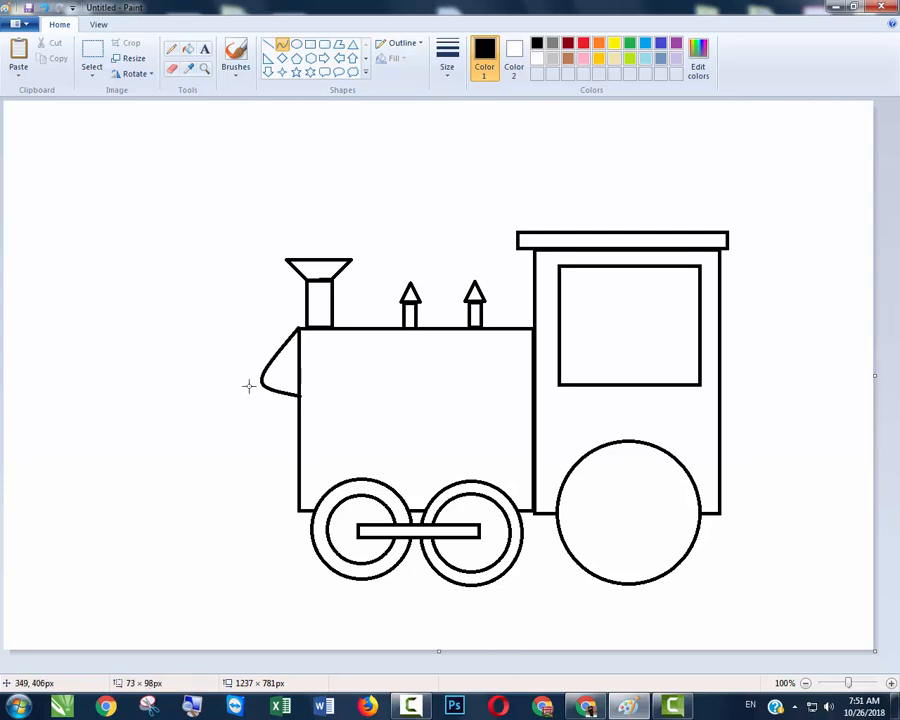
{"action": "left_click", "coordinate": [248, 384]}
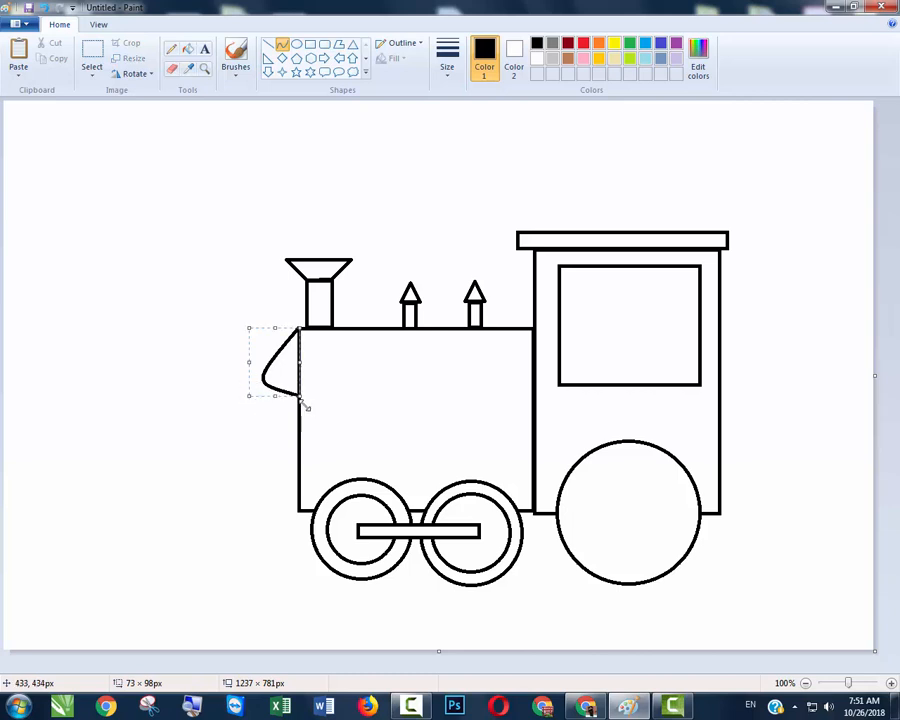
Draw a right-triangle polygon of about 165 × 162 px as the cowcatcher, from below the nose down to the boiler's lower front corner.
{"action": "left_click", "coordinate": [339, 44]}
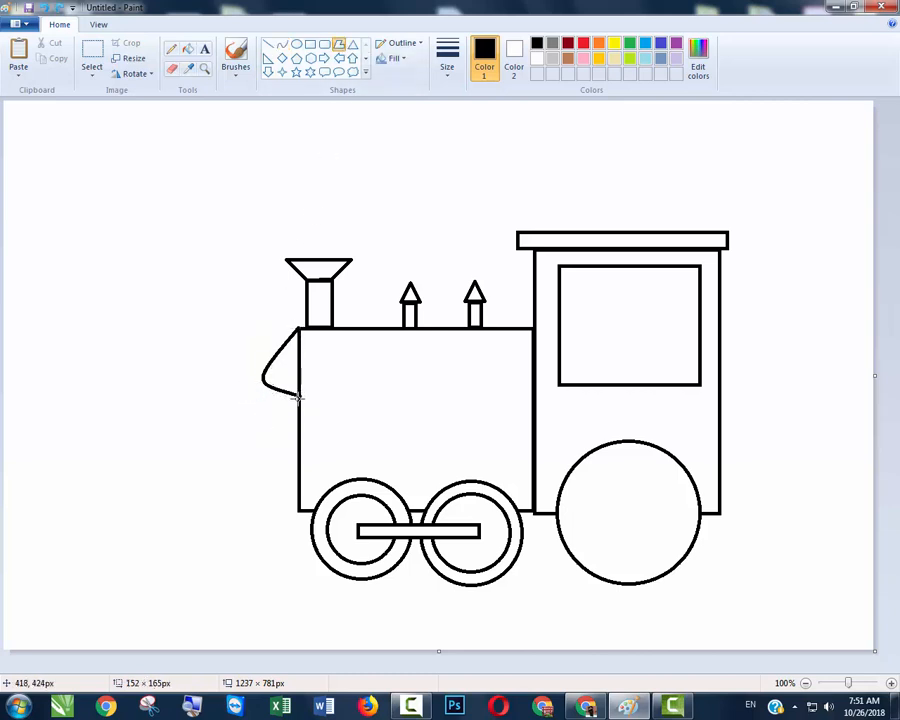
{"action": "mouse_move", "coordinate": [298, 397]}
{"action": "left_mouse_down"}
{"action": "mouse_move", "coordinate": [211, 514]}
{"action": "mouse_move", "coordinate": [218, 512]}
{"action": "mouse_move", "coordinate": [197, 524]}
{"action": "left_mouse_up"}
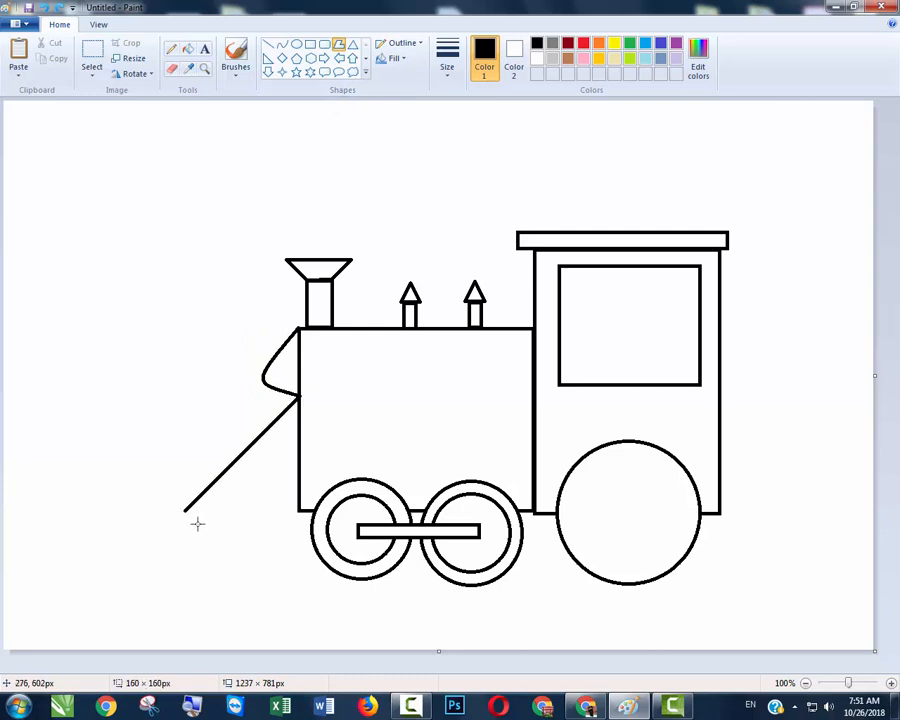
{"action": "double_click", "coordinate": [297, 510]}
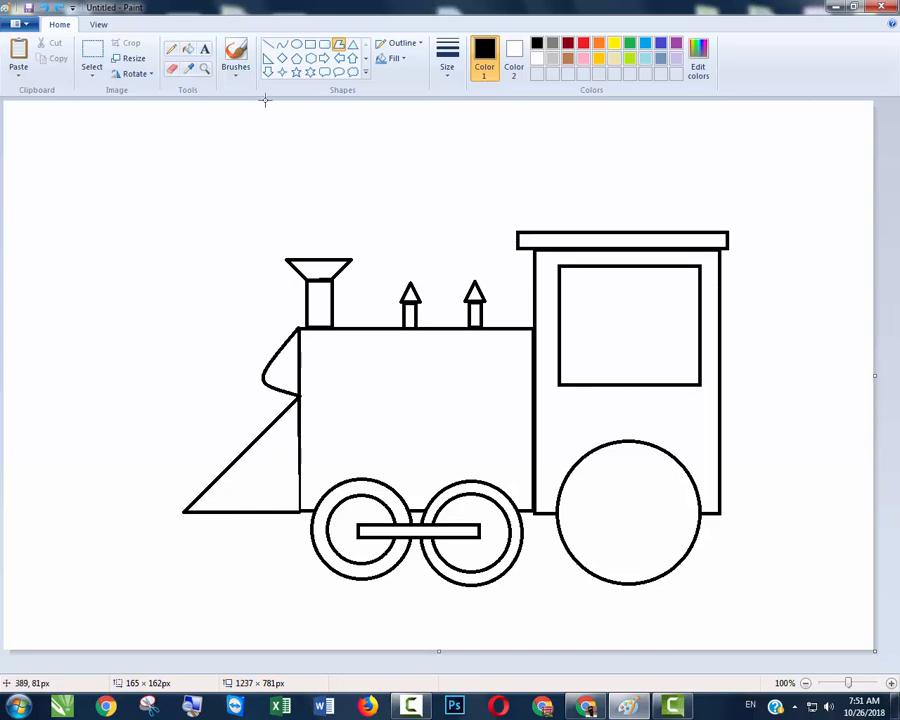
Draw four parallel diagonal lines inside the cowcatcher triangle, shortening from about 133 × 133 px to 37 × 37 px towards the boiler.
{"action": "left_click", "coordinate": [268, 44]}
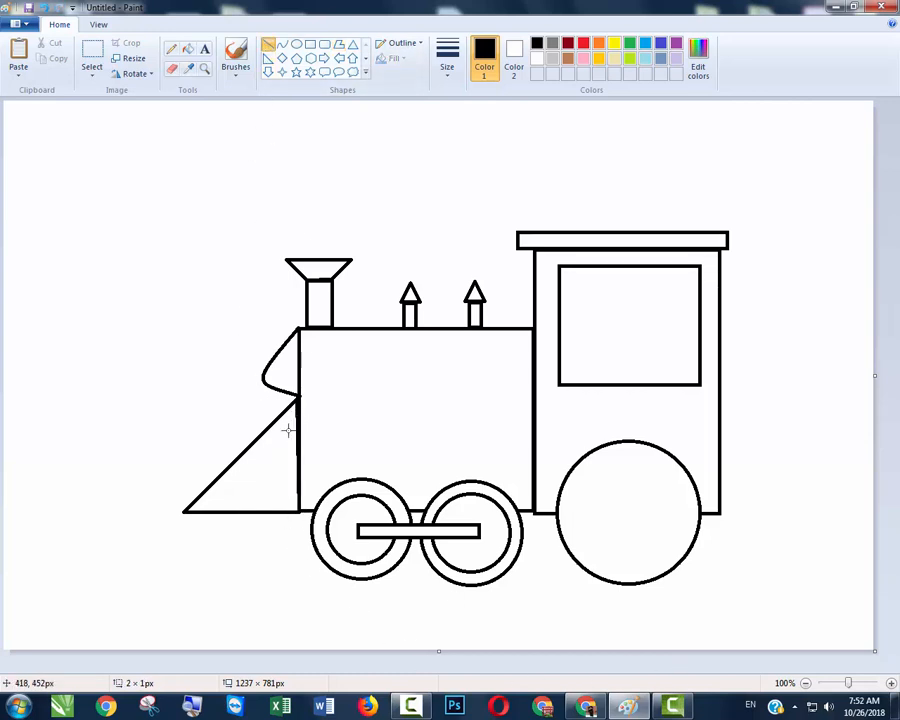
{"action": "left_click_drag", "start_coordinate": [297, 418], "coordinate": [206, 510]}
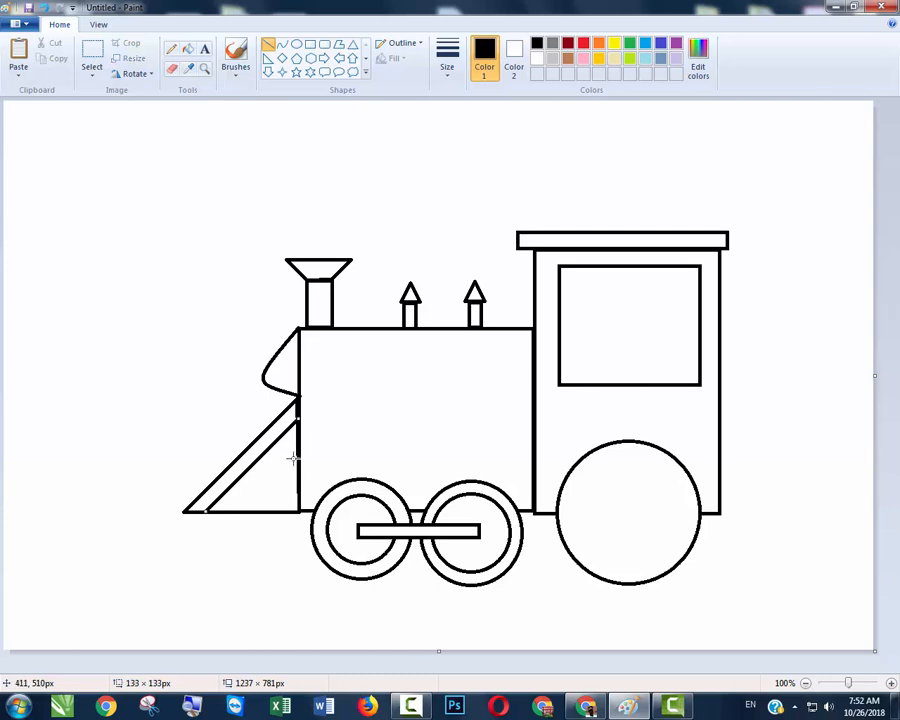
{"action": "mouse_move", "coordinate": [297, 445]}
{"action": "left_mouse_down"}
{"action": "mouse_move", "coordinate": [242, 514]}
{"action": "mouse_move", "coordinate": [228, 515]}
{"action": "left_mouse_up"}
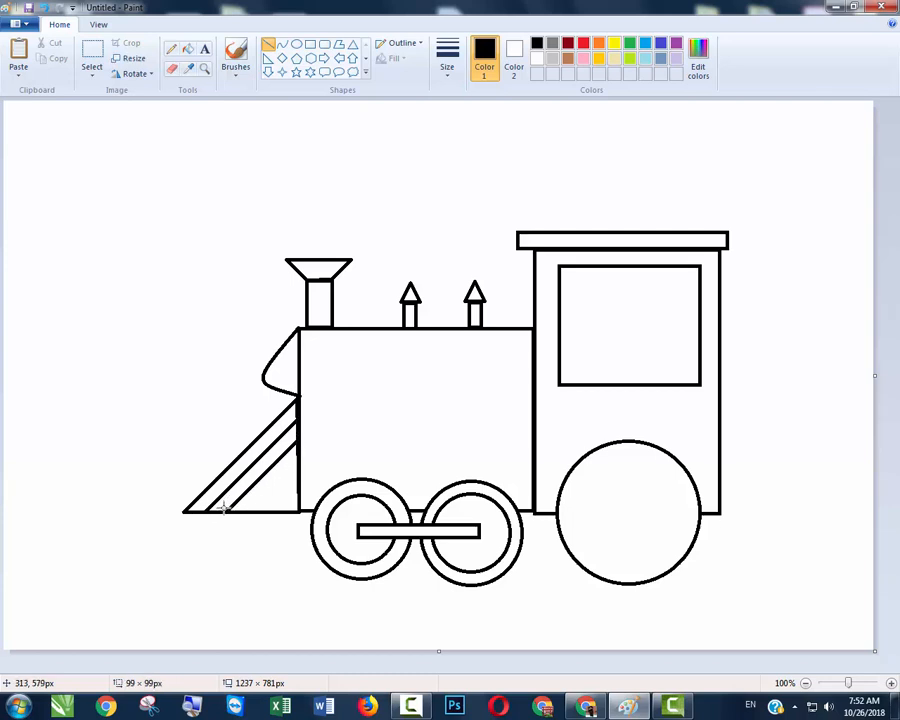
{"action": "left_click_drag", "start_coordinate": [298, 459], "coordinate": [248, 505]}
{"action": "left_click_drag", "start_coordinate": [296, 480], "coordinate": [272, 504]}
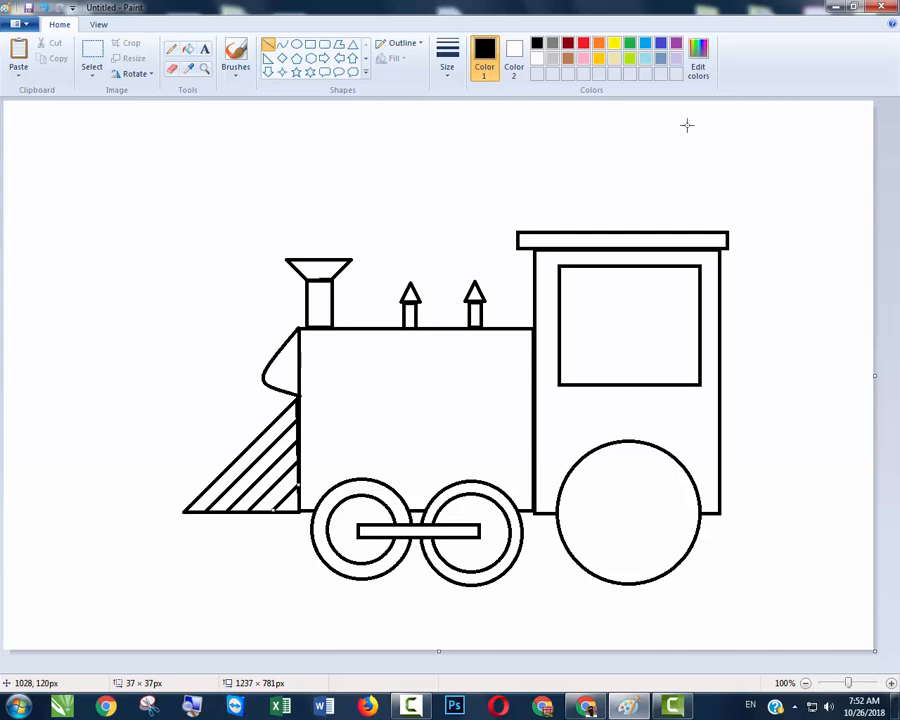
Fill the boiler and the cab body with red, and the cab roof with orange.
{"action": "left_click", "coordinate": [189, 50]}
{"action": "left_click", "coordinate": [585, 43]}
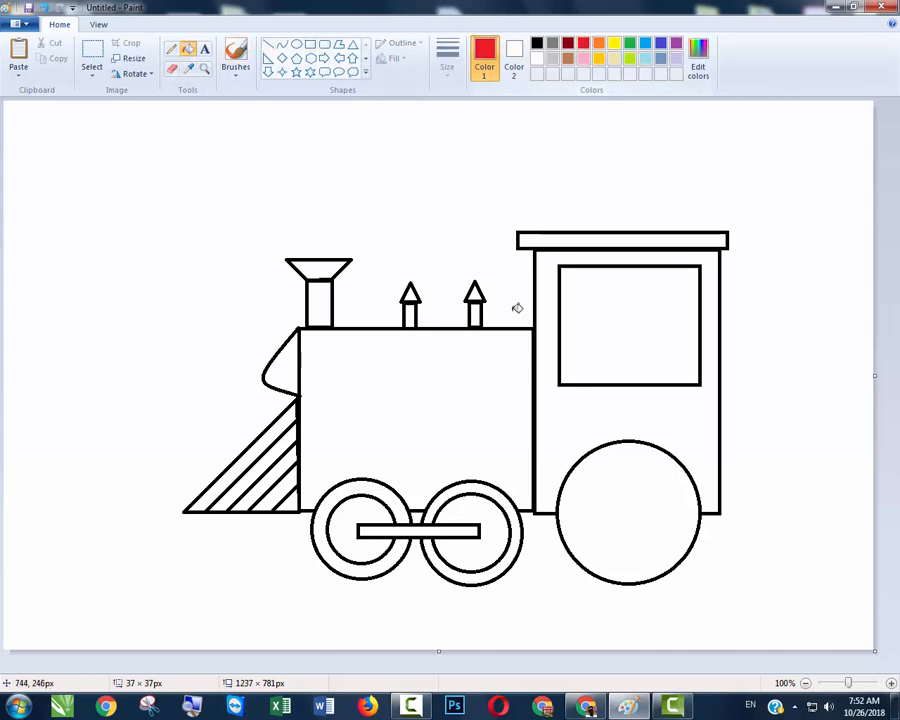
{"action": "left_click", "coordinate": [499, 357]}
{"action": "left_click", "coordinate": [564, 427]}
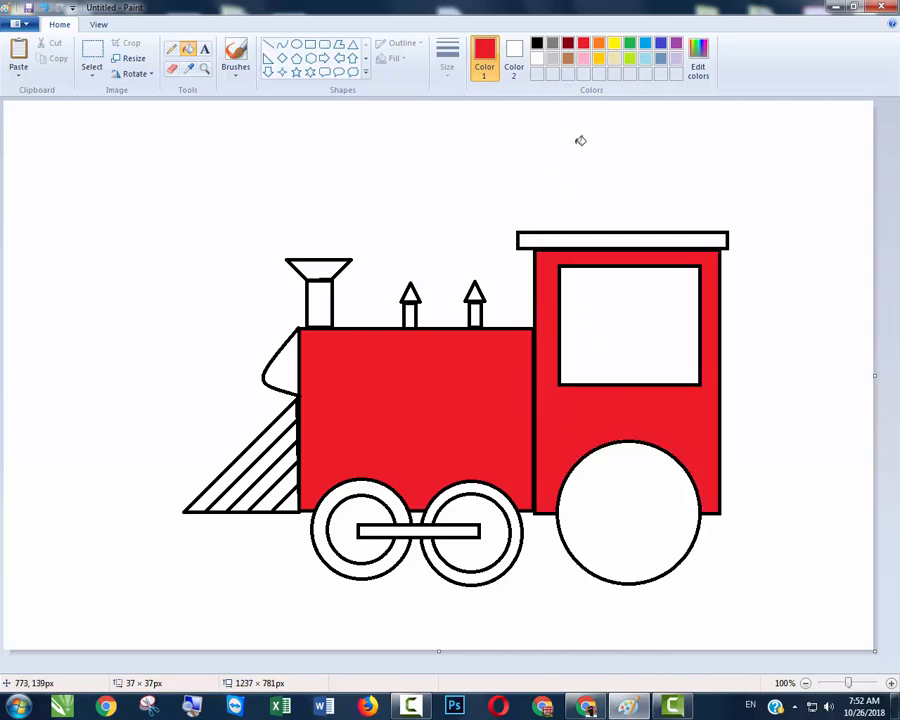
{"action": "left_click", "coordinate": [598, 45]}
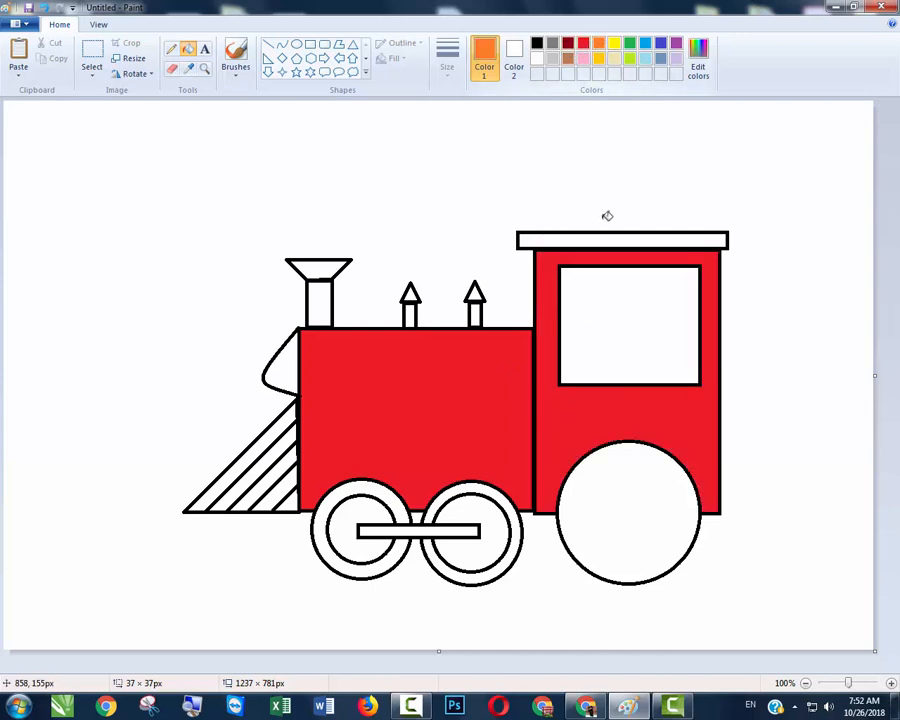
{"action": "left_click", "coordinate": [597, 239]}
Fill the outer rings of the two small wheels and the whole large wheel with dark grey.
{"action": "left_click", "coordinate": [553, 44]}
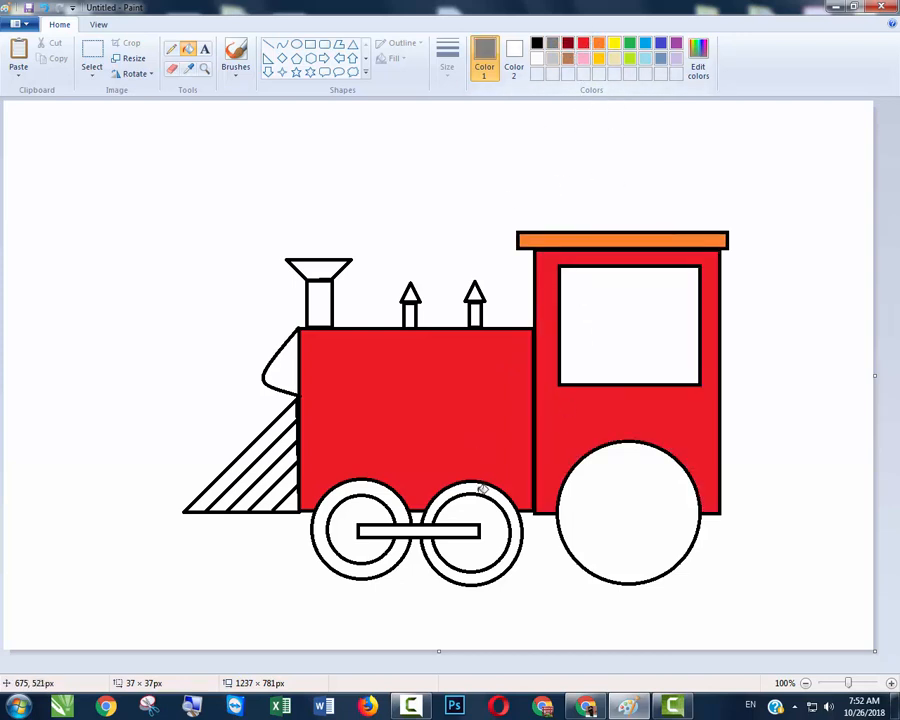
{"action": "left_click", "coordinate": [499, 495]}
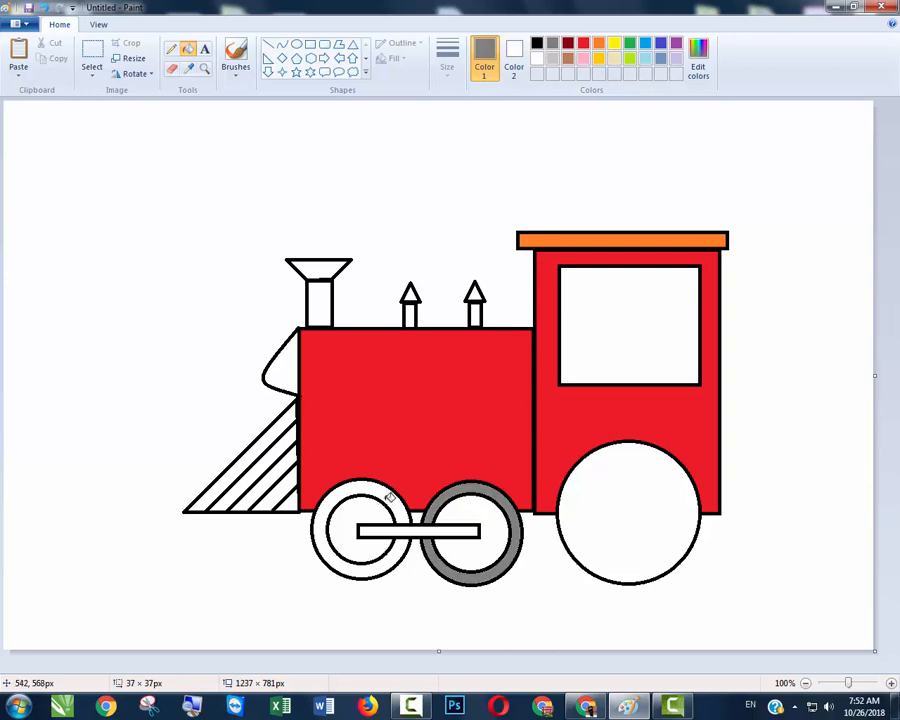
{"action": "left_click", "coordinate": [390, 498]}
{"action": "left_click", "coordinate": [608, 466]}
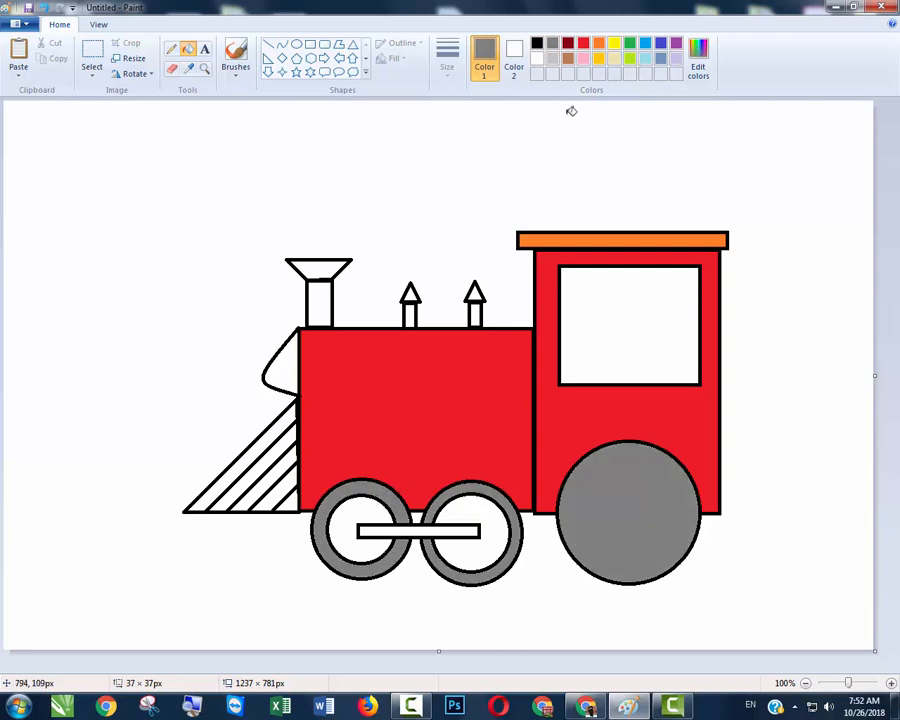
Fill the connecting rod with dark red and the cab window with yellow.
{"action": "left_click", "coordinate": [567, 44]}
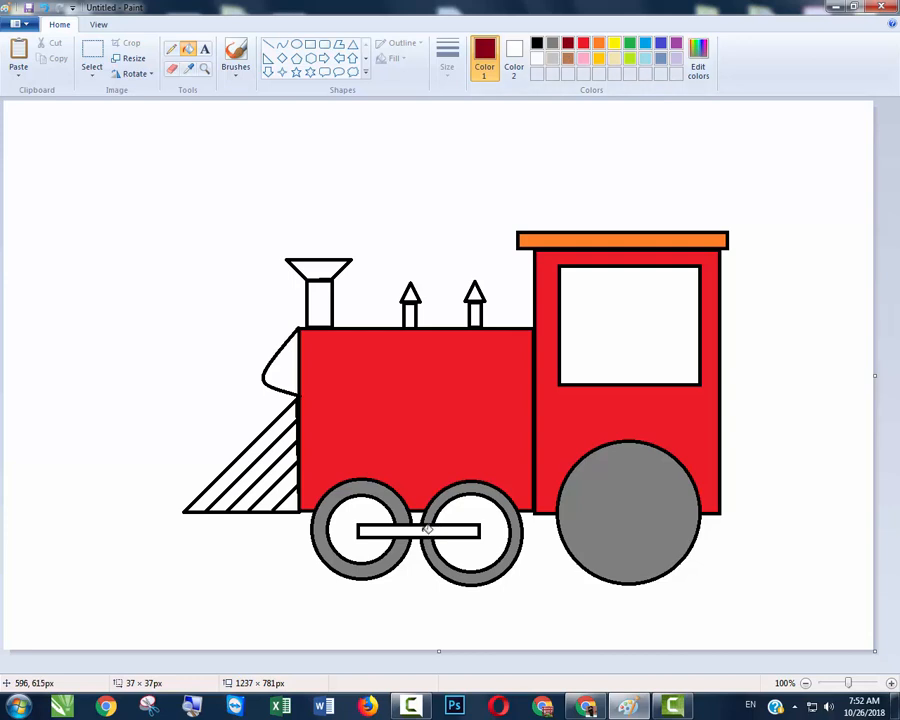
{"action": "left_click", "coordinate": [420, 531]}
{"action": "left_click", "coordinate": [615, 44]}
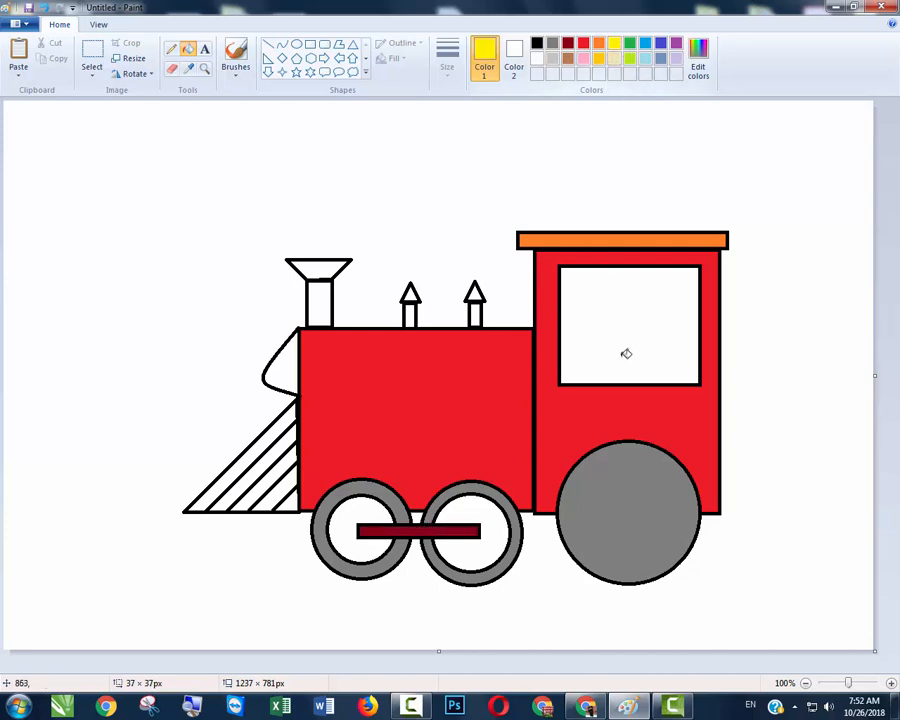
{"action": "left_click", "coordinate": [619, 350]}
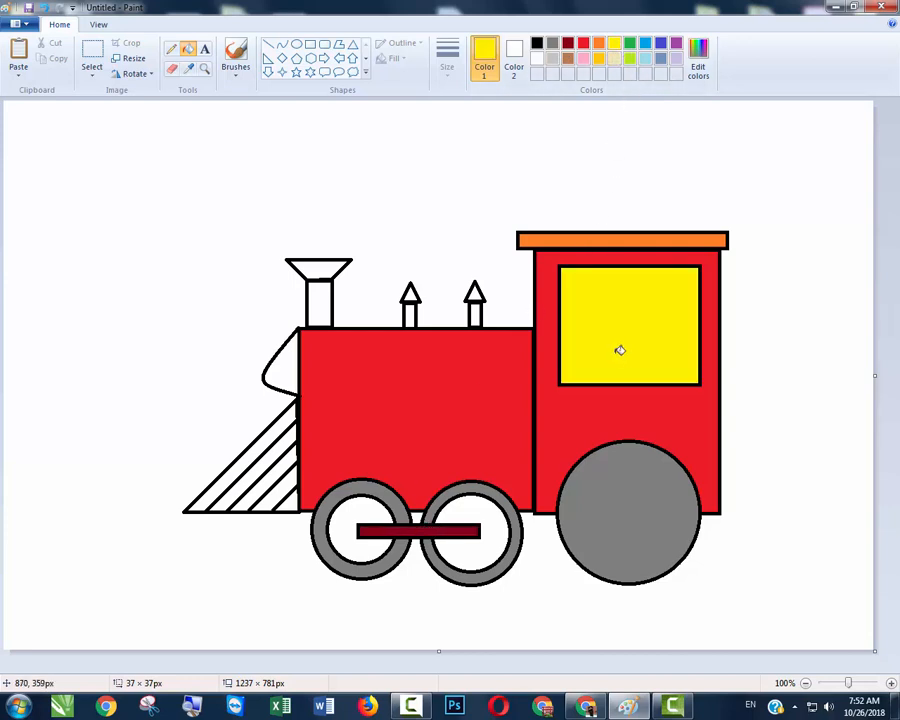
Fill the front chimney, its funnel and the two short chimneys with dark grey, and the triangular caps with light grey.
{"action": "left_click", "coordinate": [550, 44]}
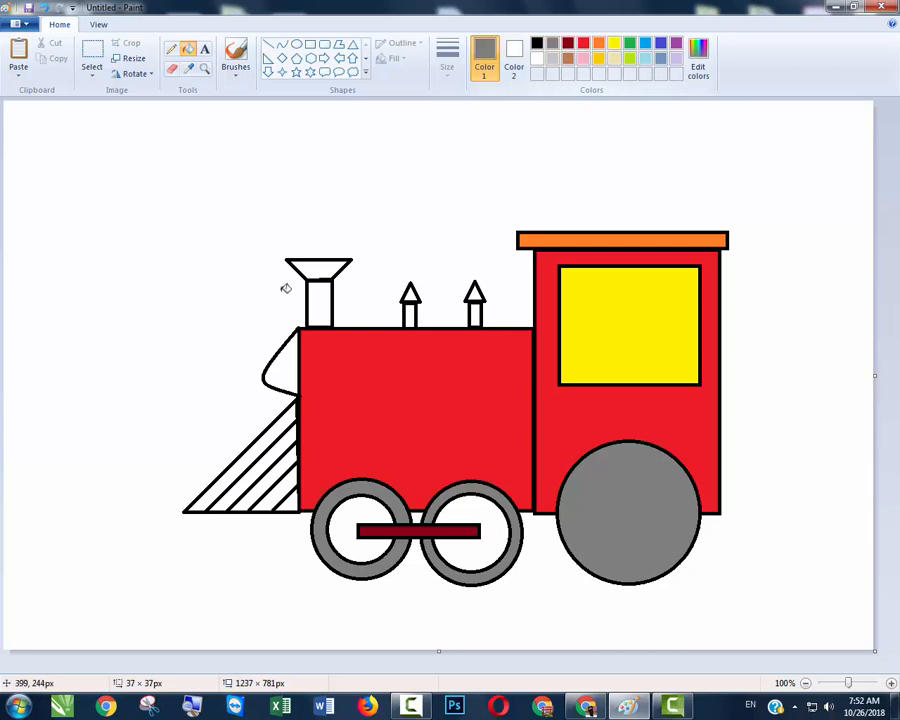
{"action": "left_click", "coordinate": [318, 294]}
{"action": "left_click", "coordinate": [331, 269]}
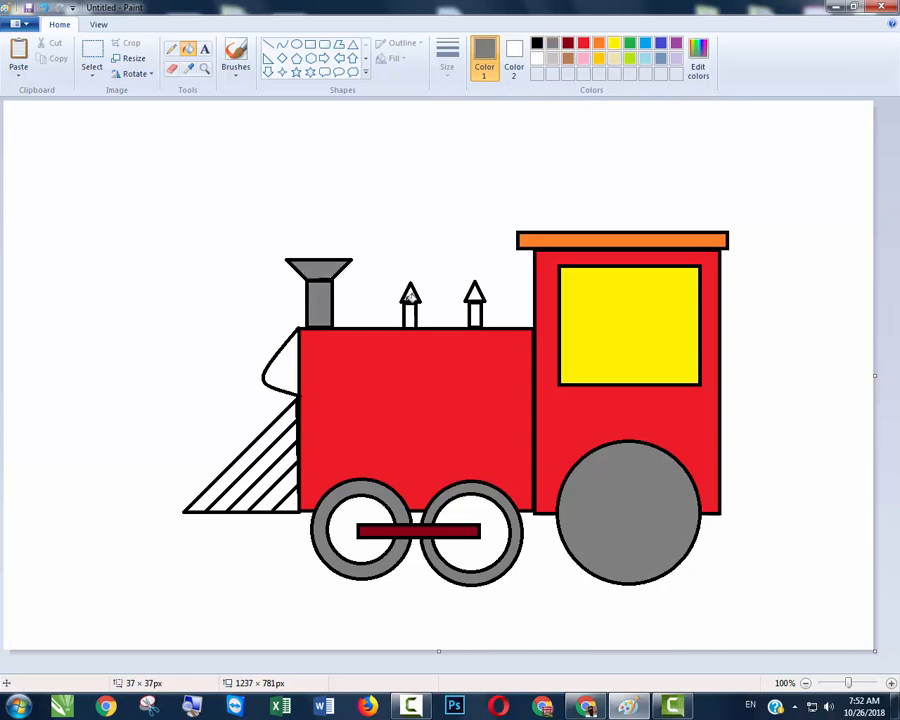
{"action": "left_click", "coordinate": [410, 313]}
{"action": "left_click", "coordinate": [475, 313]}
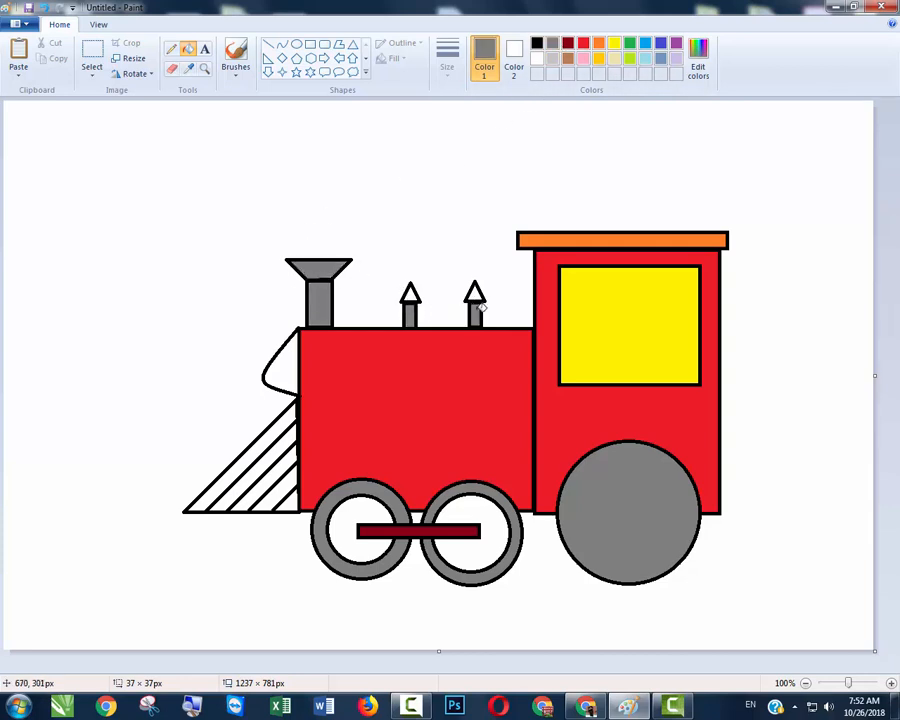
{"action": "left_click", "coordinate": [555, 58]}
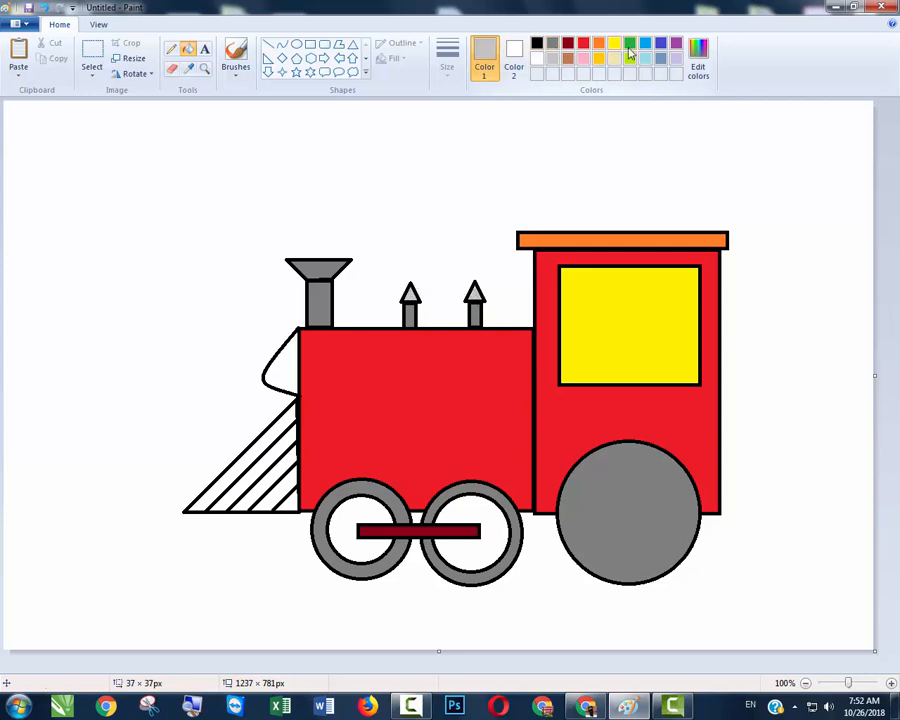
Fill all five stripes of the cowcatcher and the curved nose with blue-grey.
{"action": "left_click", "coordinate": [660, 58]}
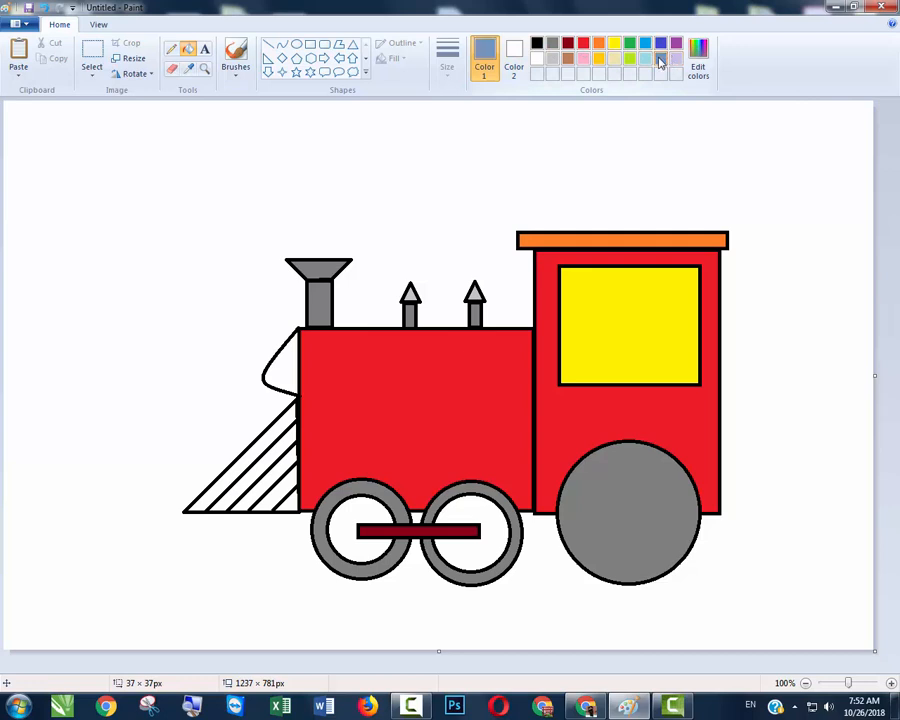
{"action": "left_click", "coordinate": [232, 472]}
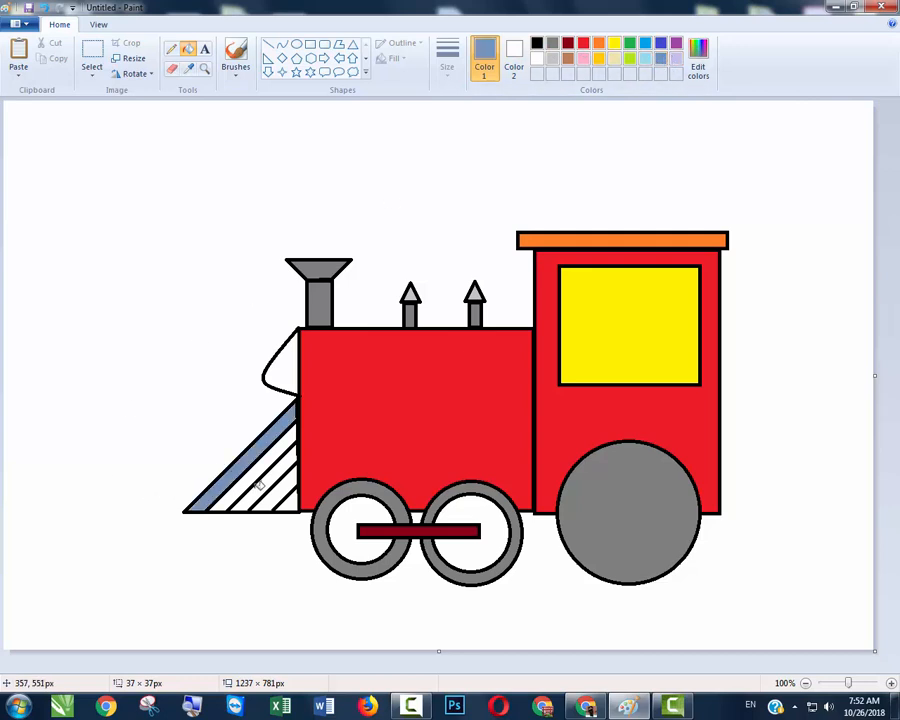
{"action": "left_click", "coordinate": [254, 478]}
{"action": "left_click", "coordinate": [272, 478]}
{"action": "left_click", "coordinate": [287, 490]}
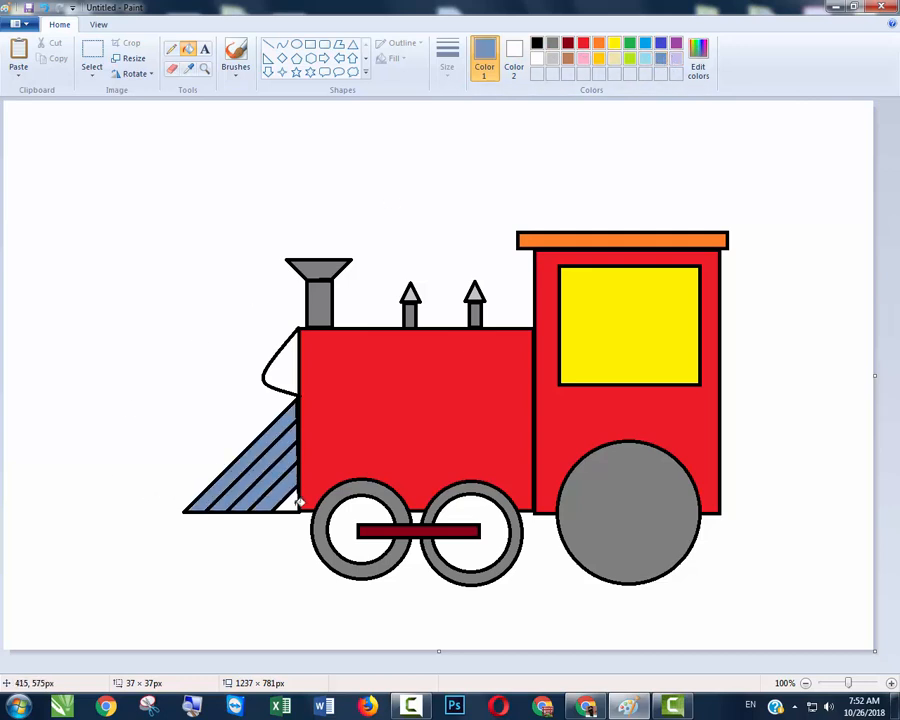
{"action": "left_click", "coordinate": [293, 500]}
{"action": "left_click", "coordinate": [287, 372]}
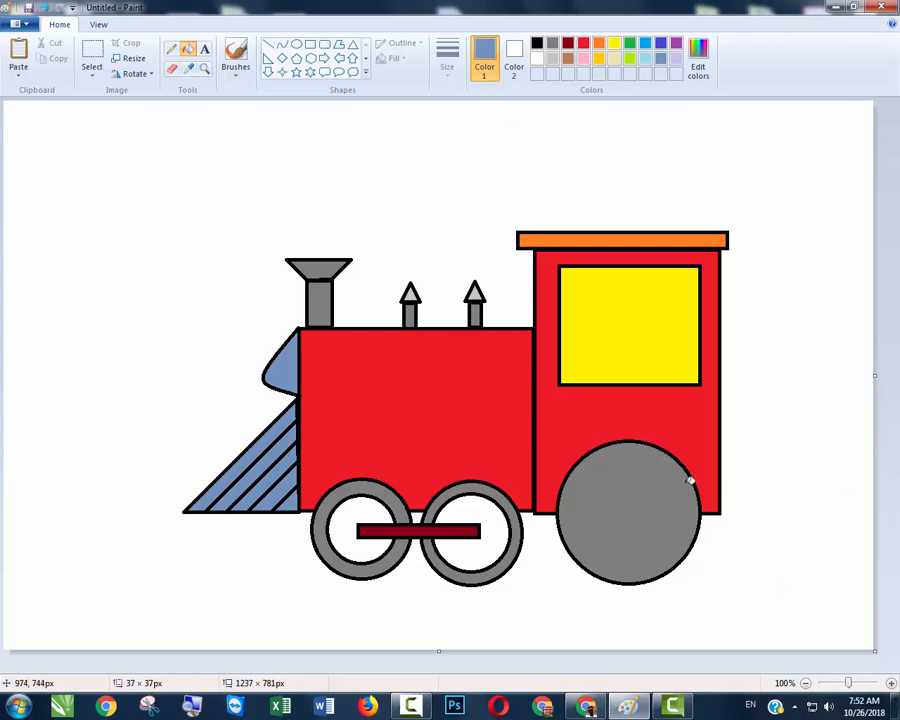
Fill the inner discs of the two small wheels with pale yellow.
{"action": "left_click", "coordinate": [599, 59]}
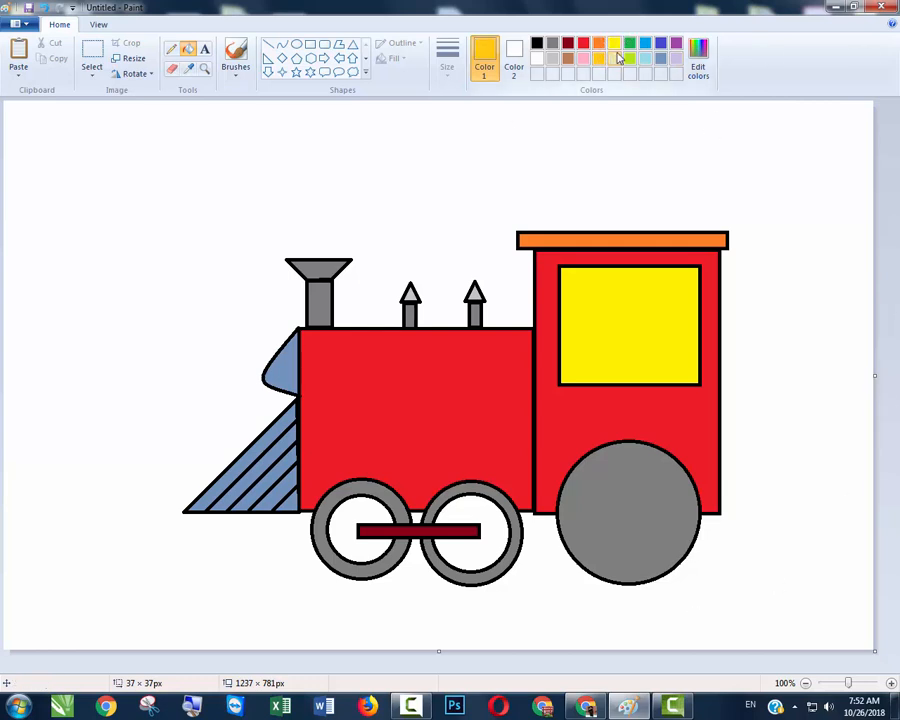
{"action": "left_click", "coordinate": [617, 59]}
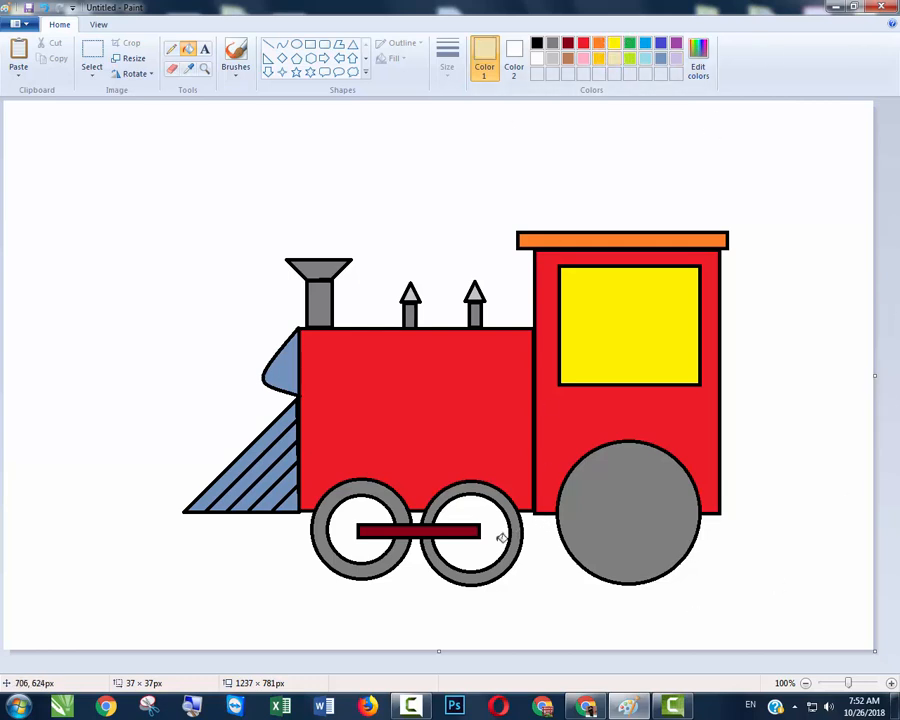
{"action": "left_click", "coordinate": [500, 538]}
{"action": "left_click", "coordinate": [368, 551]}
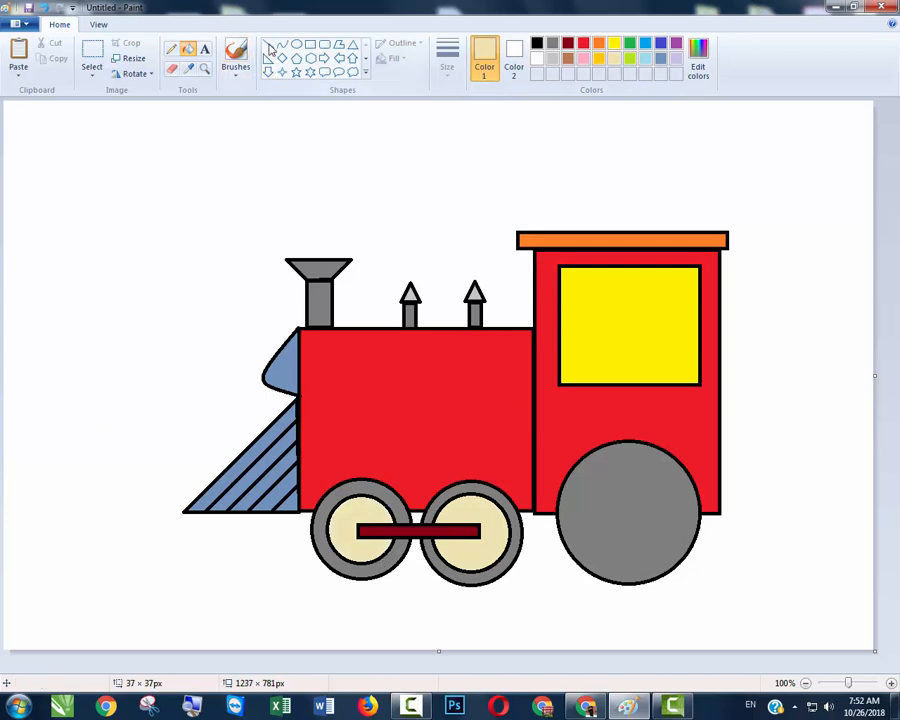
Add the orange text "Train" in a wide text box above the locomotive's front.
{"action": "left_click", "coordinate": [204, 50]}
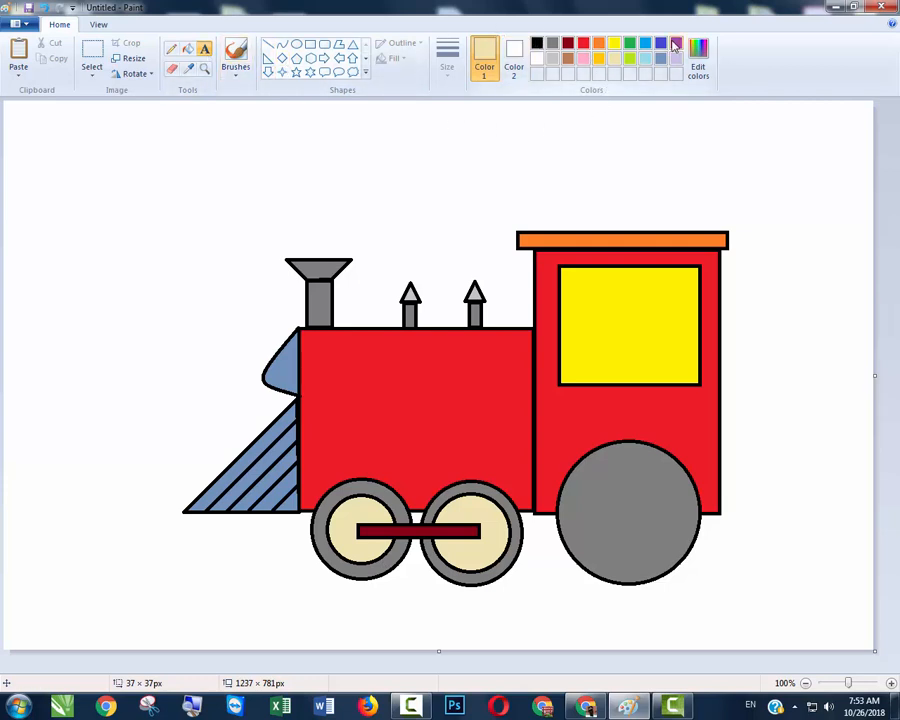
{"action": "left_click", "coordinate": [600, 45]}
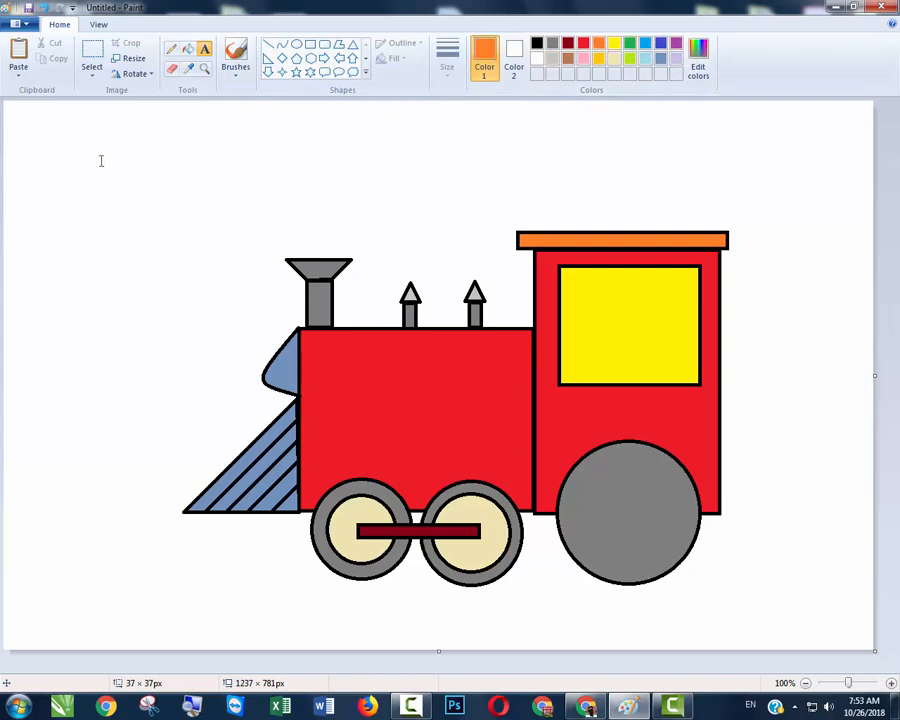
{"action": "left_click_drag", "start_coordinate": [62, 178], "coordinate": [557, 273]}
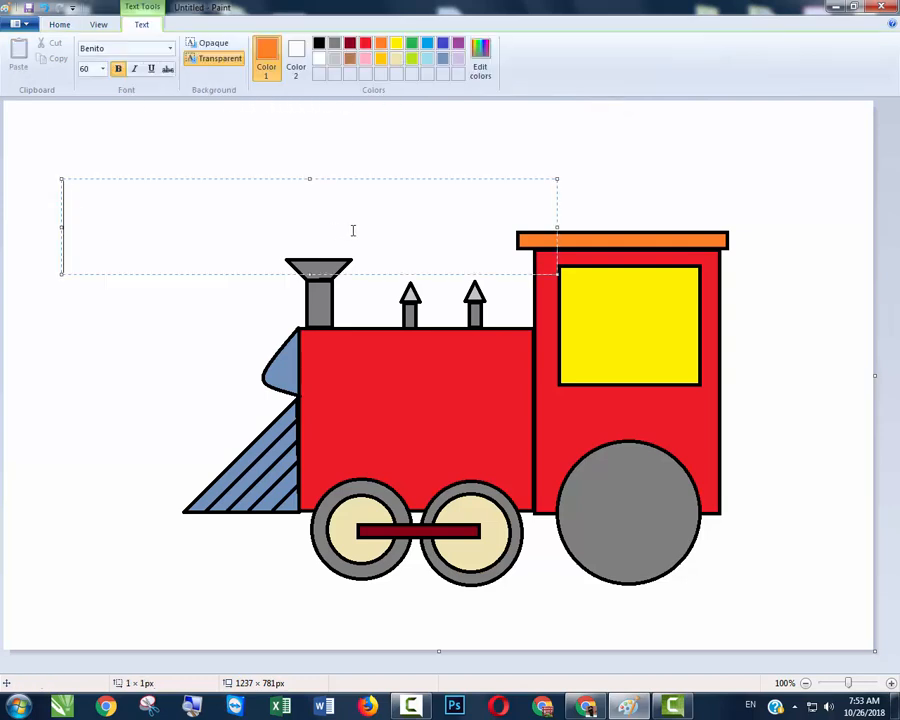
{"action": "type", "text": "Tra"}
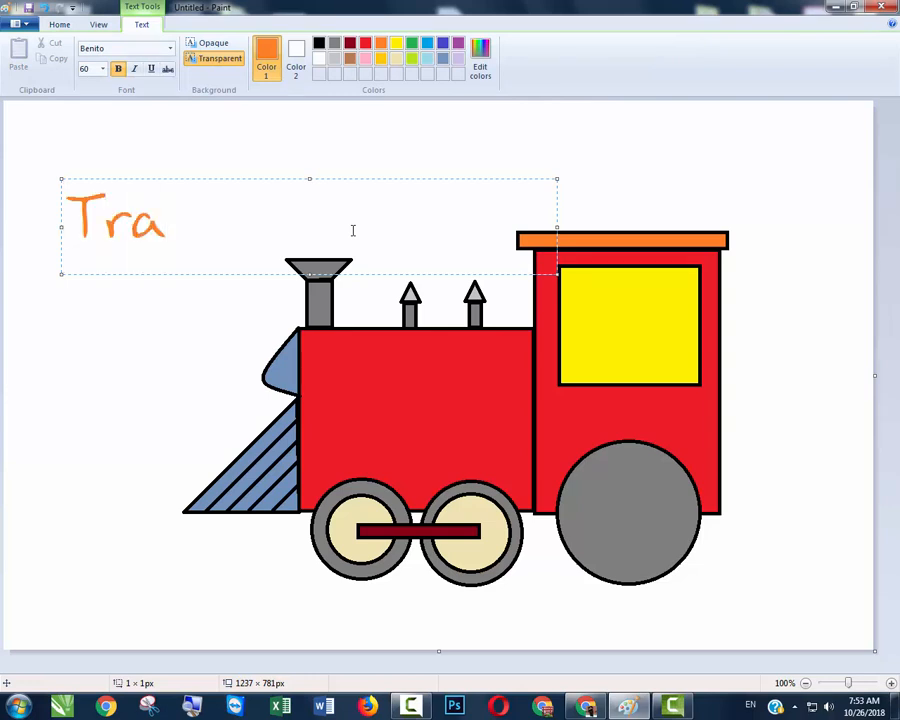
{"action": "type", "text": "in"}
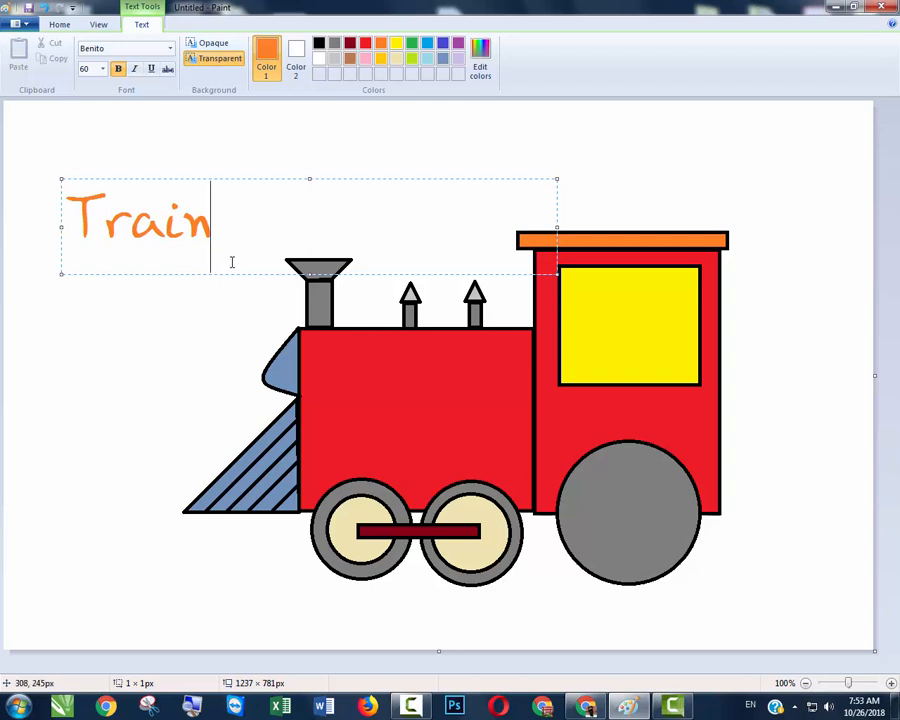
Fit the "Train" text box over the cab window at about 240 × 105 px and set its font size to 48.
{"action": "left_click_drag", "start_coordinate": [231, 273], "coordinate": [382, 364]}
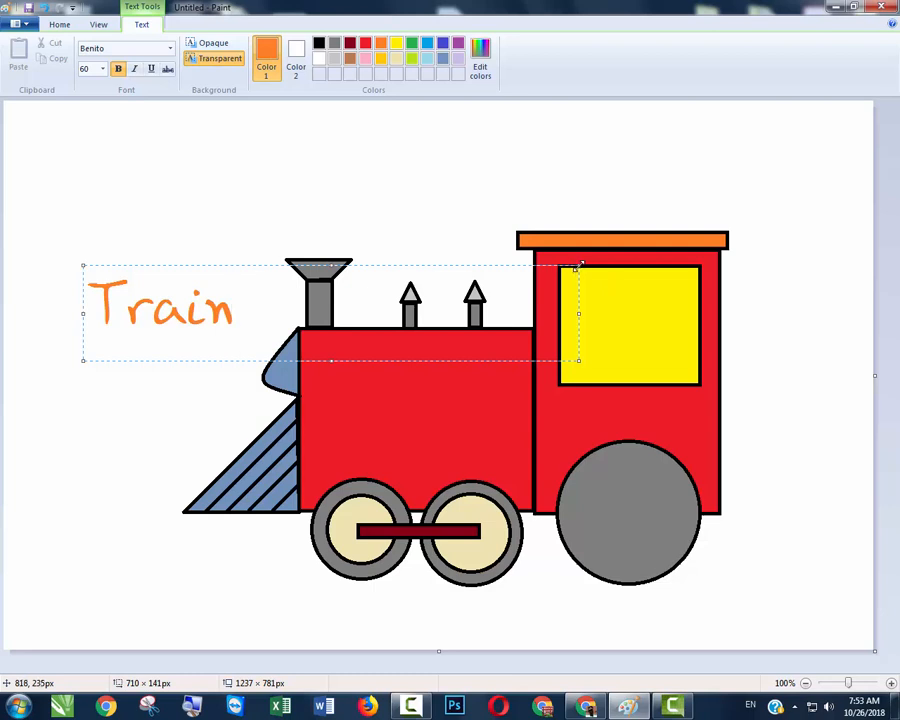
{"action": "left_click_drag", "start_coordinate": [578, 266], "coordinate": [694, 280]}
{"action": "key", "text": "ctrl+a"}
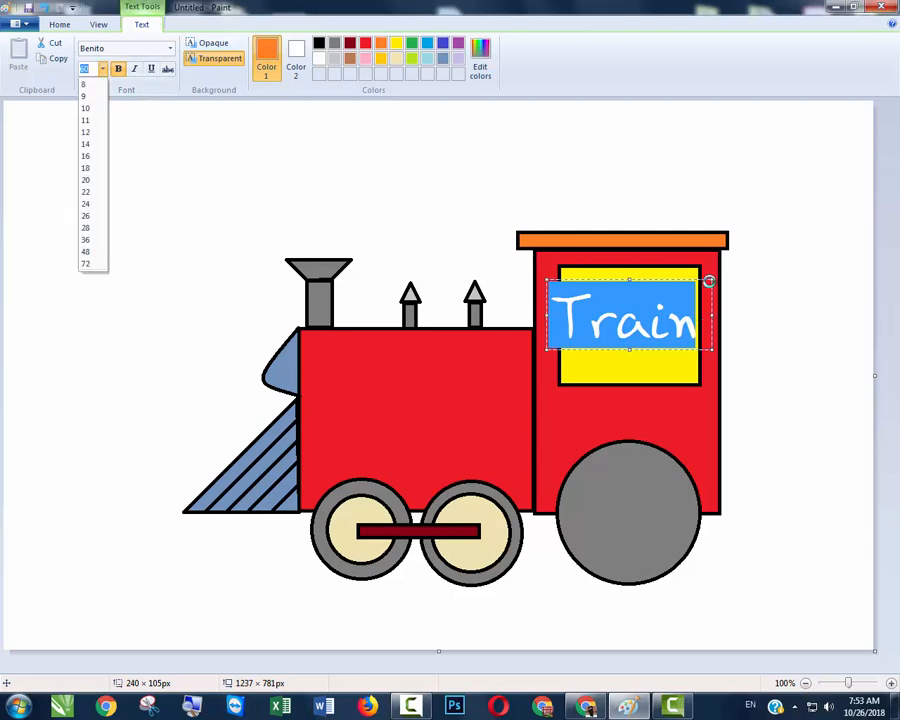
{"action": "left_click", "coordinate": [85, 251]}
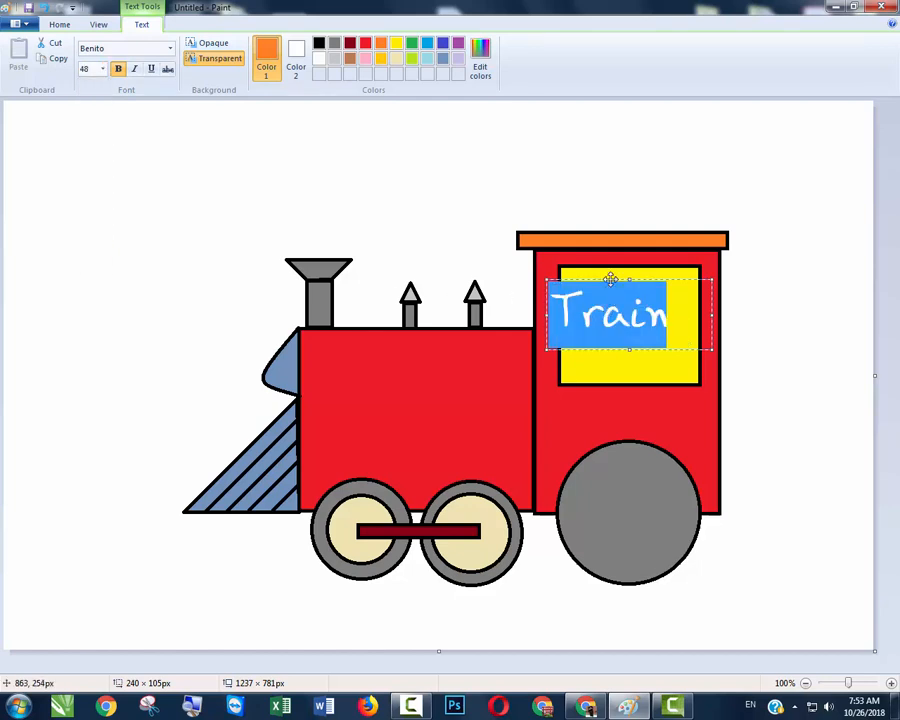
Centre the "Train" text inside the yellow cab window and commit it to the drawing.
{"action": "left_click_drag", "start_coordinate": [613, 287], "coordinate": [634, 297]}
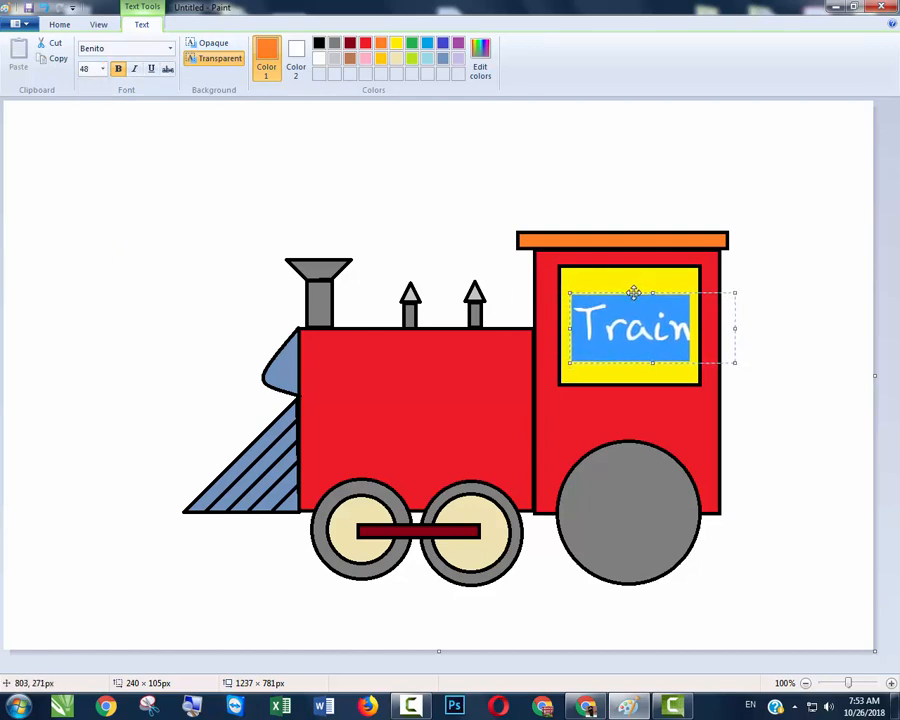
{"action": "left_click", "coordinate": [748, 336]}
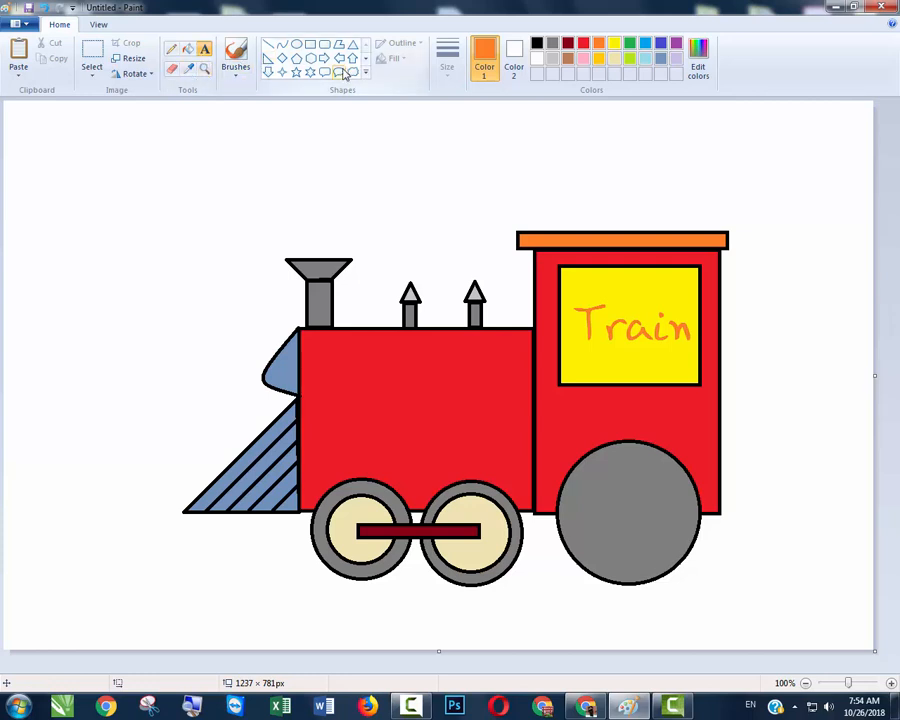
Spray a dense plume of black smoke rising from the locomotive's tall front chimney with the Airbrush.
{"action": "left_click", "coordinate": [239, 74]}
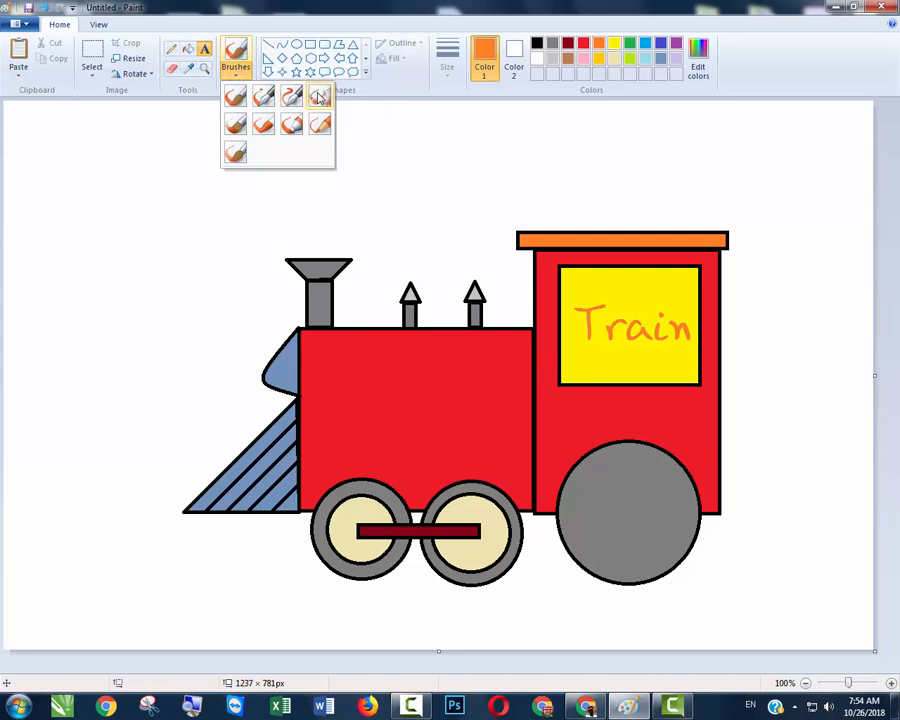
{"action": "left_click", "coordinate": [225, 68]}
{"action": "left_click", "coordinate": [536, 43]}
{"action": "left_click_drag", "start_coordinate": [312, 250], "coordinate": [312, 185]}
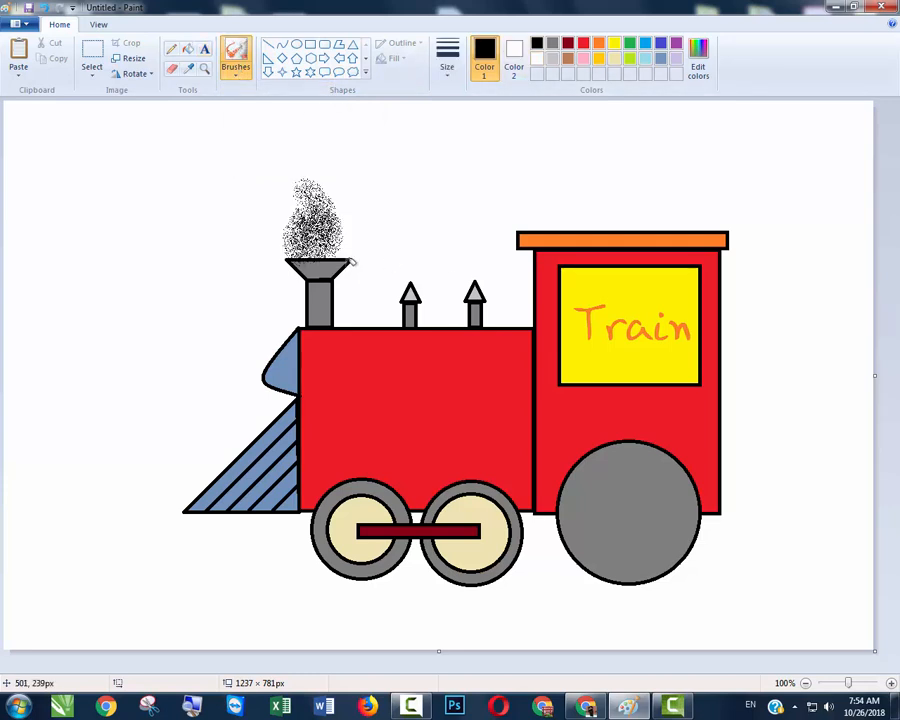
Undo the smoke strokes and respray a lighter black plume above the front chimney, wide at its base and tapering upward.
{"action": "key", "text": "ctrl+z"}
{"action": "key", "text": "ctrl+z"}
{"action": "key", "text": "ctrl+z"}
{"action": "key", "text": "ctrl+z"}
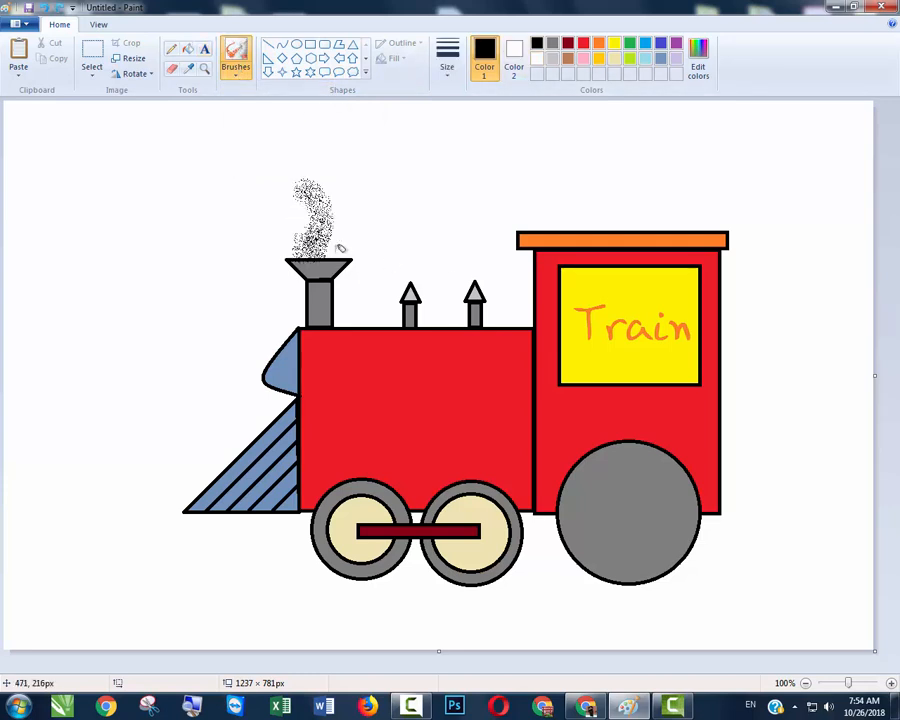
{"action": "mouse_move", "coordinate": [306, 238]}
{"action": "left_mouse_down"}
{"action": "mouse_move", "coordinate": [337, 233]}
{"action": "mouse_move", "coordinate": [317, 215]}
{"action": "mouse_move", "coordinate": [322, 181]}
{"action": "mouse_move", "coordinate": [300, 219]}
{"action": "mouse_move", "coordinate": [326, 207]}
{"action": "mouse_move", "coordinate": [341, 242]}
{"action": "mouse_move", "coordinate": [312, 243]}
{"action": "mouse_move", "coordinate": [333, 238]}
{"action": "mouse_move", "coordinate": [321, 209]}
{"action": "left_mouse_up"}
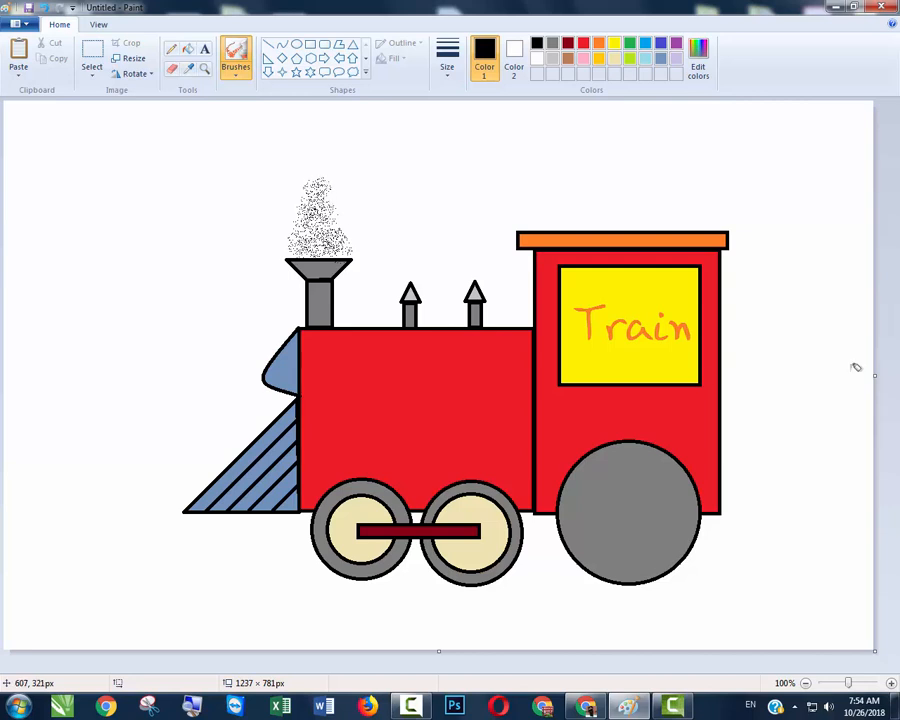